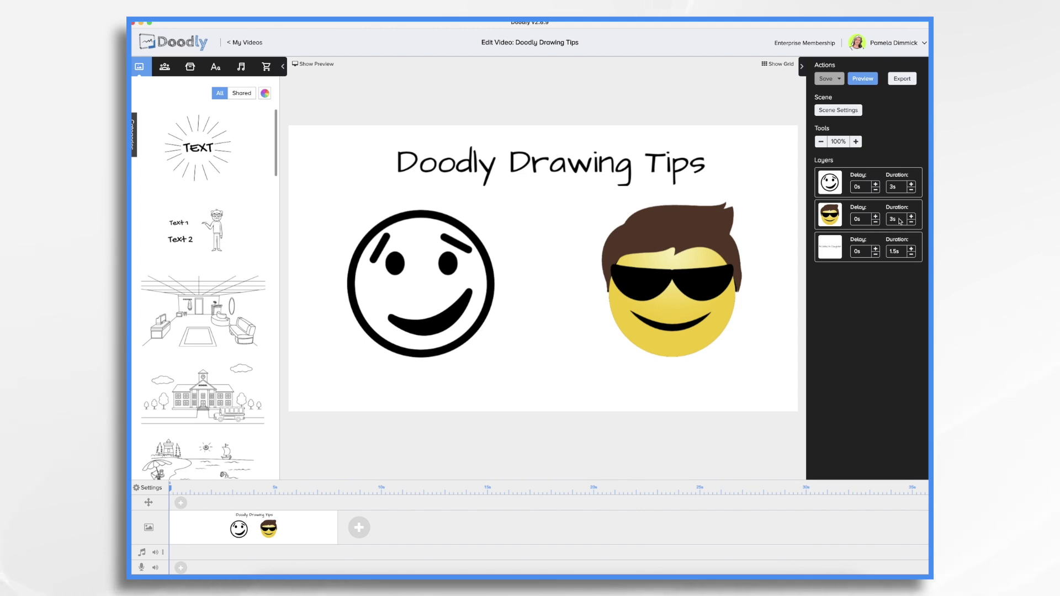
# - Preview the scene, then open the plain black smiley in the asset editor and start a path at the circle's top
pyautogui.click(863, 79)
pyautogui.click(490, 265)
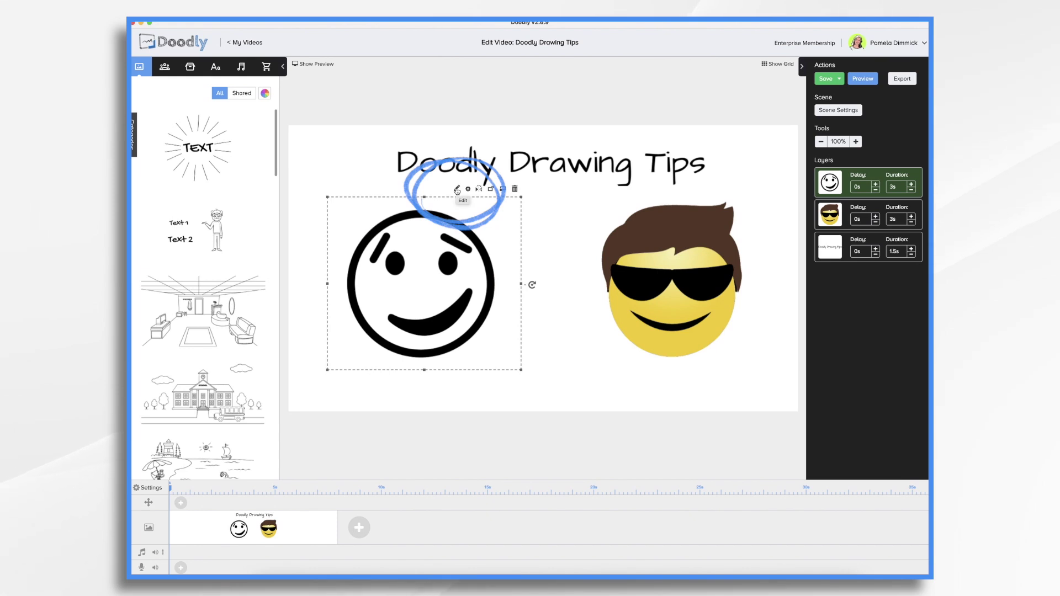
pyautogui.click(456, 189)
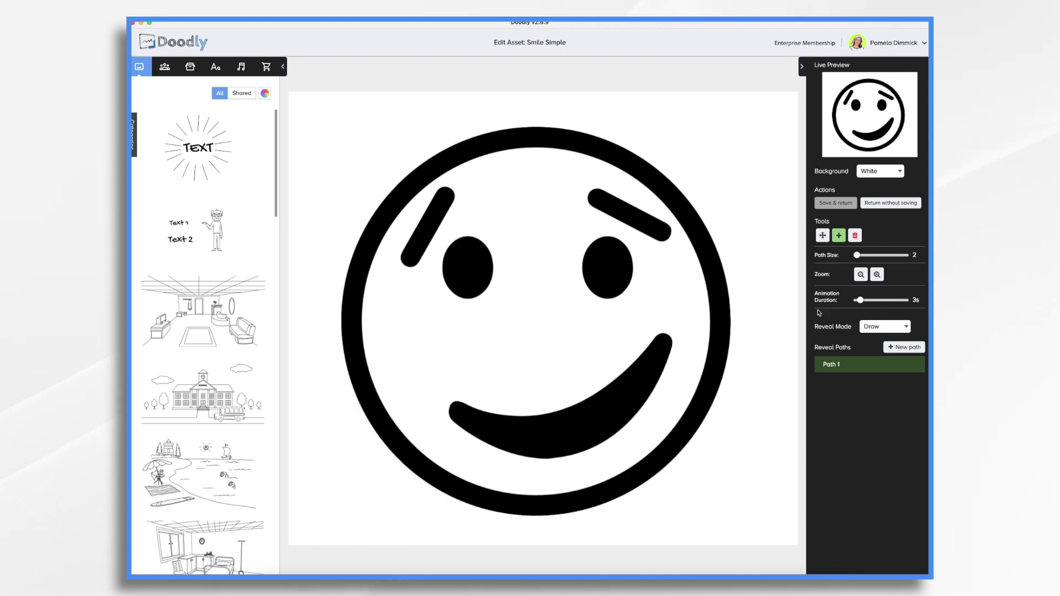
pyautogui.click(532, 135)
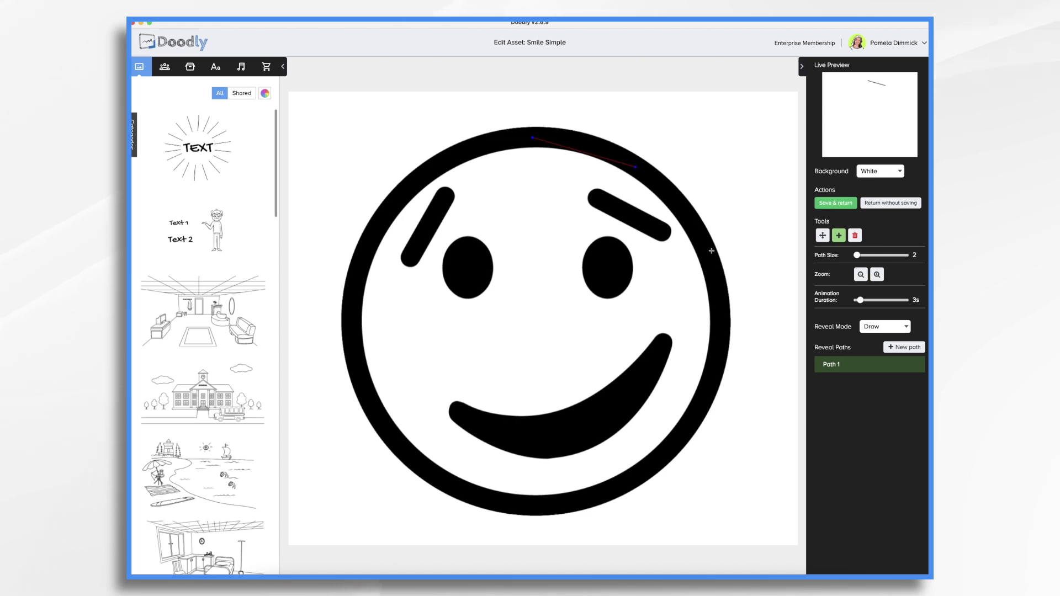
# - Trace the circle's upper-right arc with path size 80 and fit its anchors to the curve
pyautogui.click(712, 275)
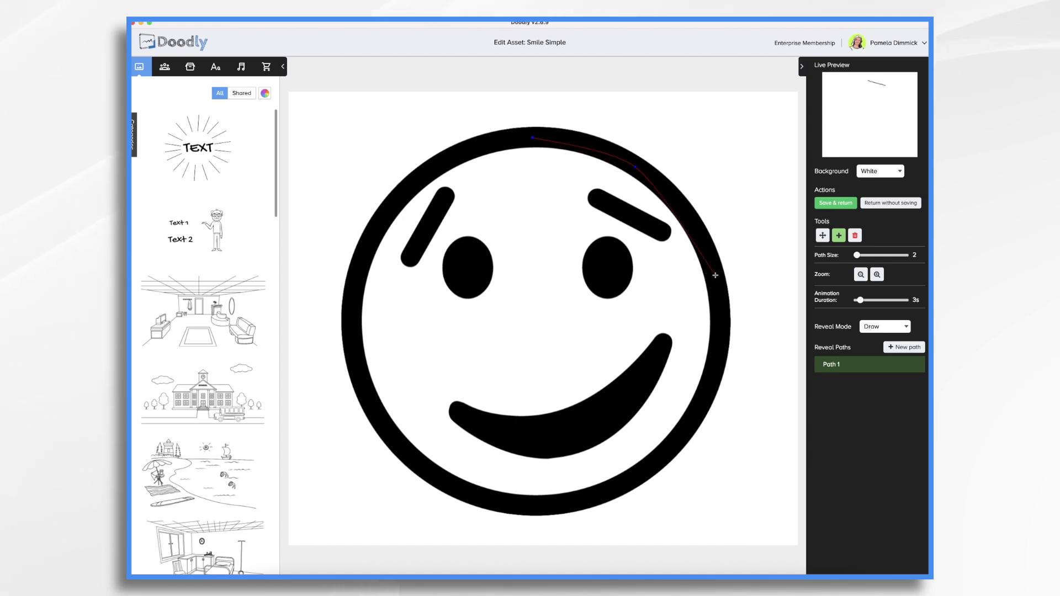
pyautogui.click(715, 348)
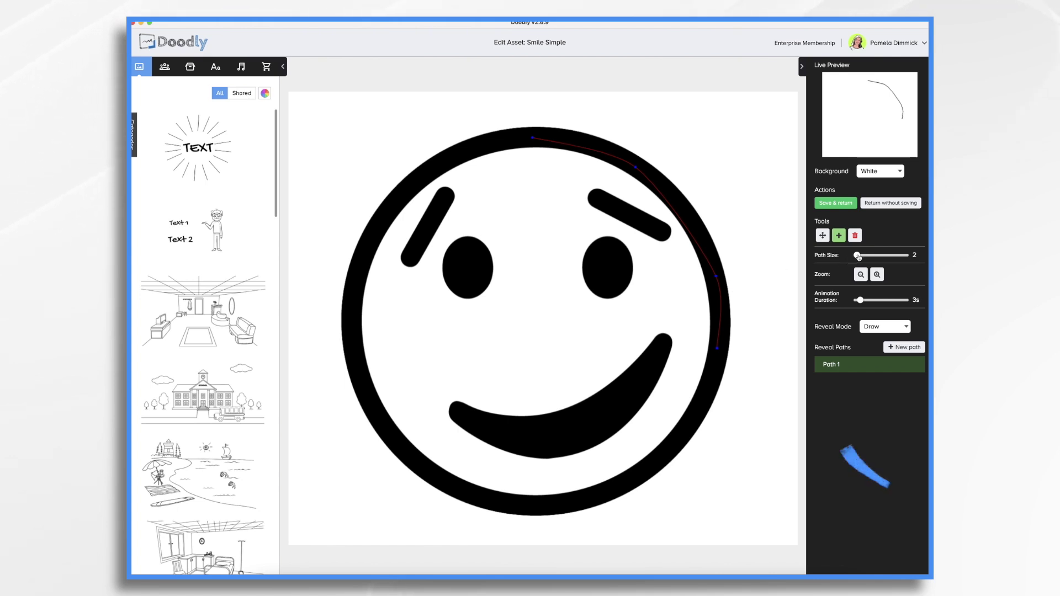
pyautogui.moveTo(857, 256); pyautogui.dragTo(869, 255)
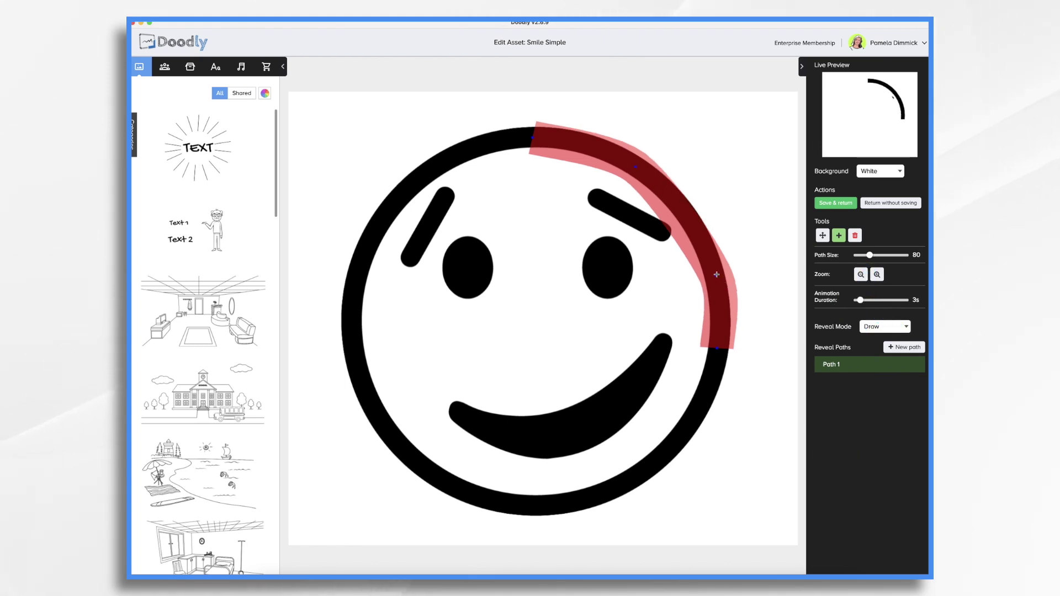
pyautogui.moveTo(717, 273); pyautogui.dragTo(704, 243)
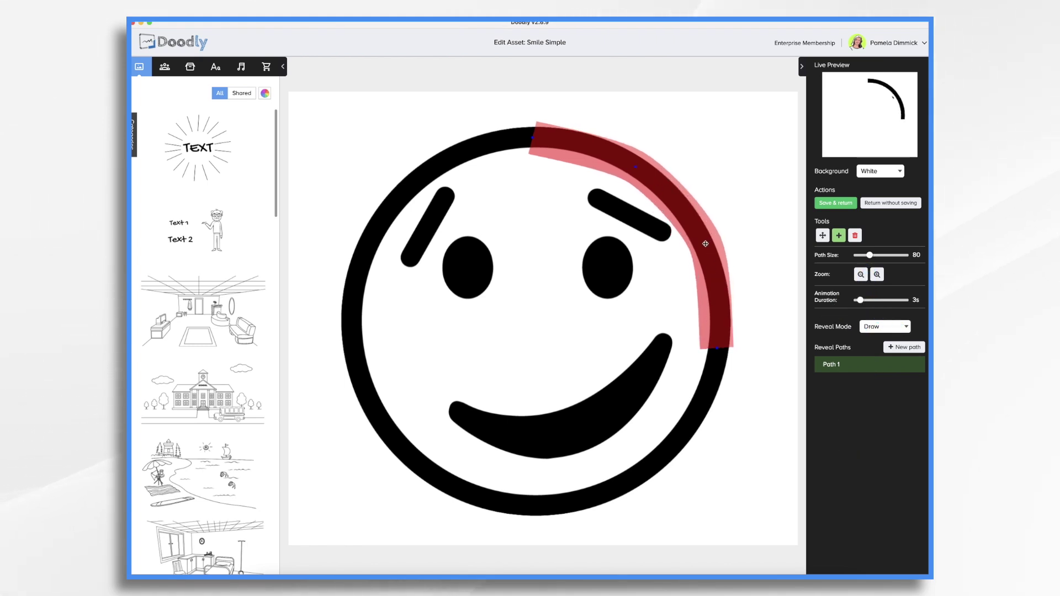
pyautogui.moveTo(705, 242); pyautogui.dragTo(693, 250)
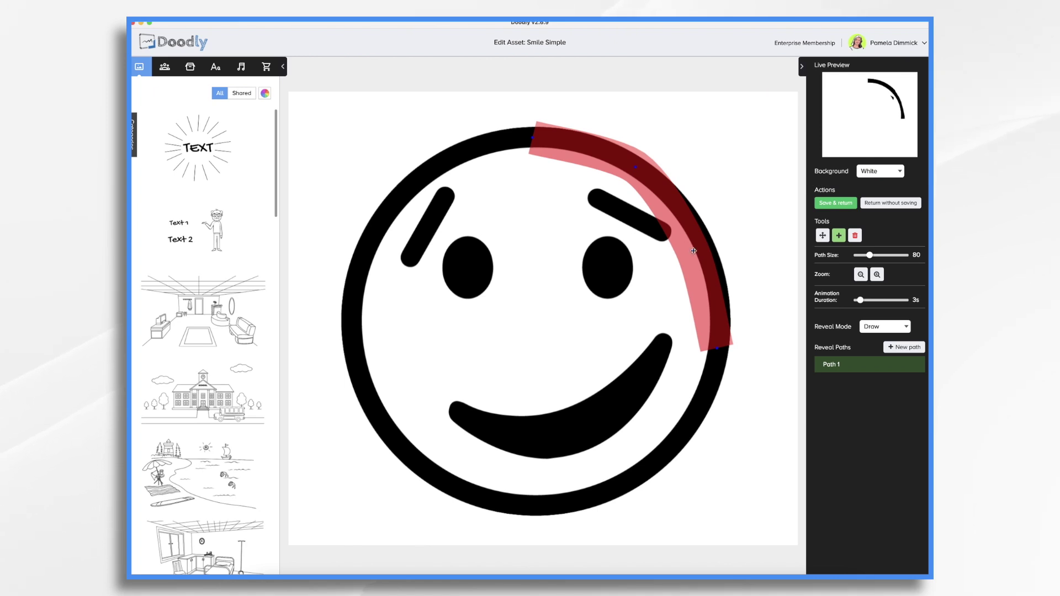
pyautogui.moveTo(693, 251); pyautogui.dragTo(707, 248)
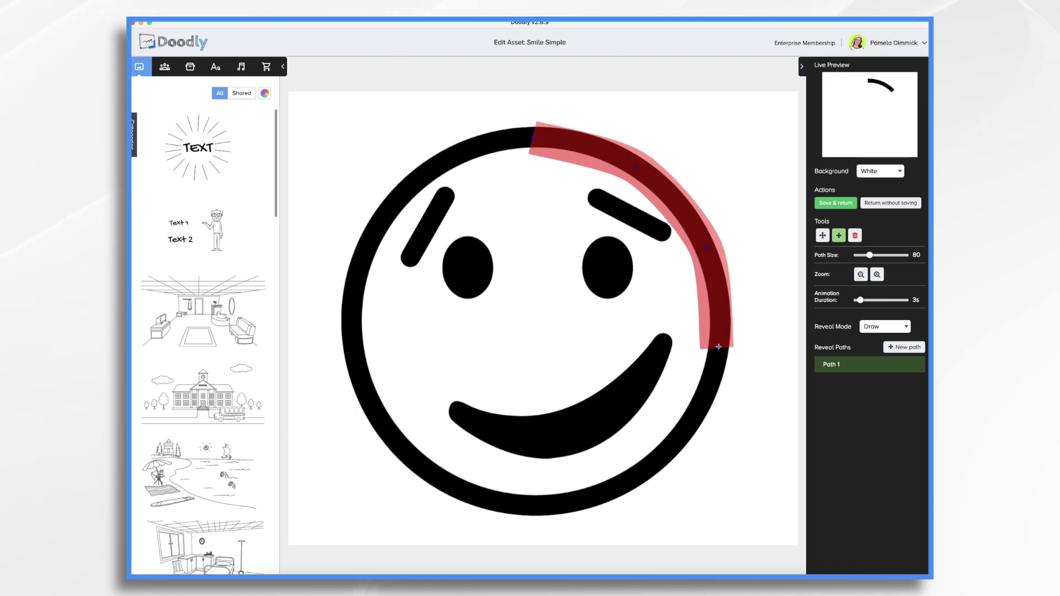
# - Continue the path around the bottom, left and top to encircle the whole outline, adjusting the lower-left fit
pyautogui.click(585, 503)
pyautogui.click(503, 501)
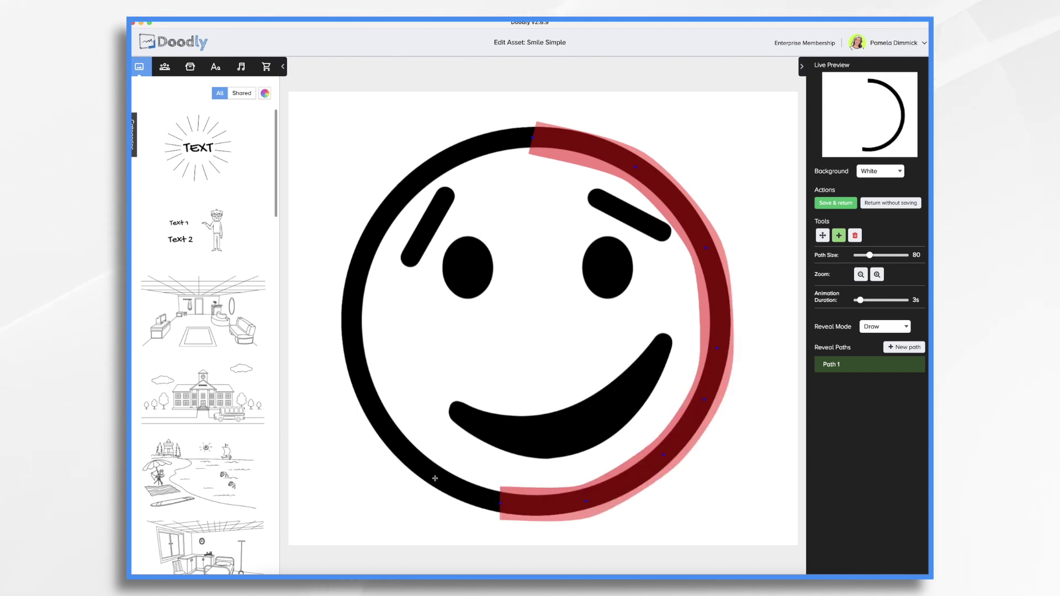
pyautogui.click(434, 479)
pyautogui.click(398, 438)
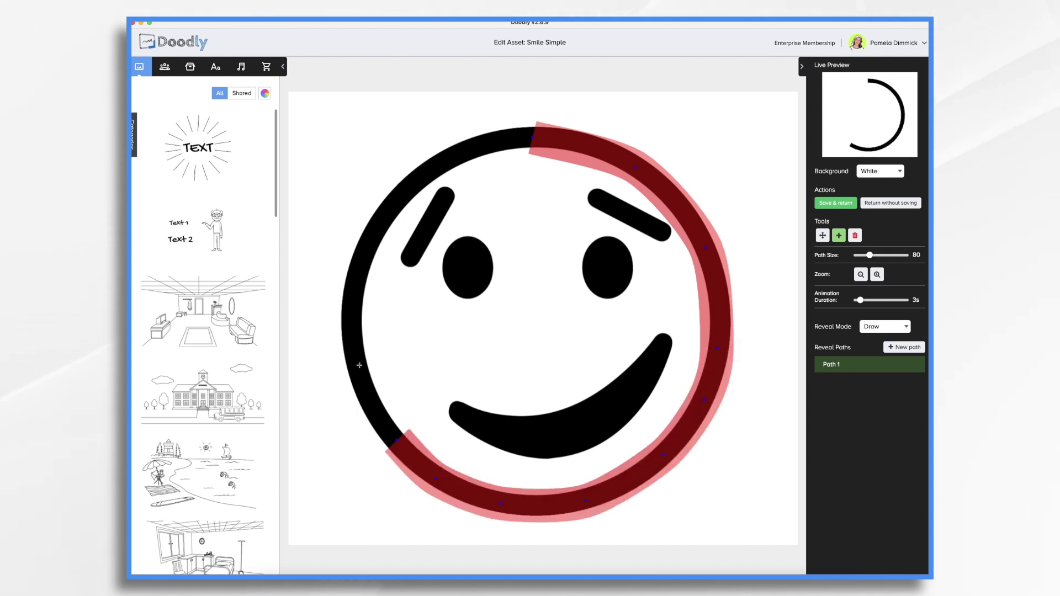
pyautogui.click(359, 365)
pyautogui.click(359, 293)
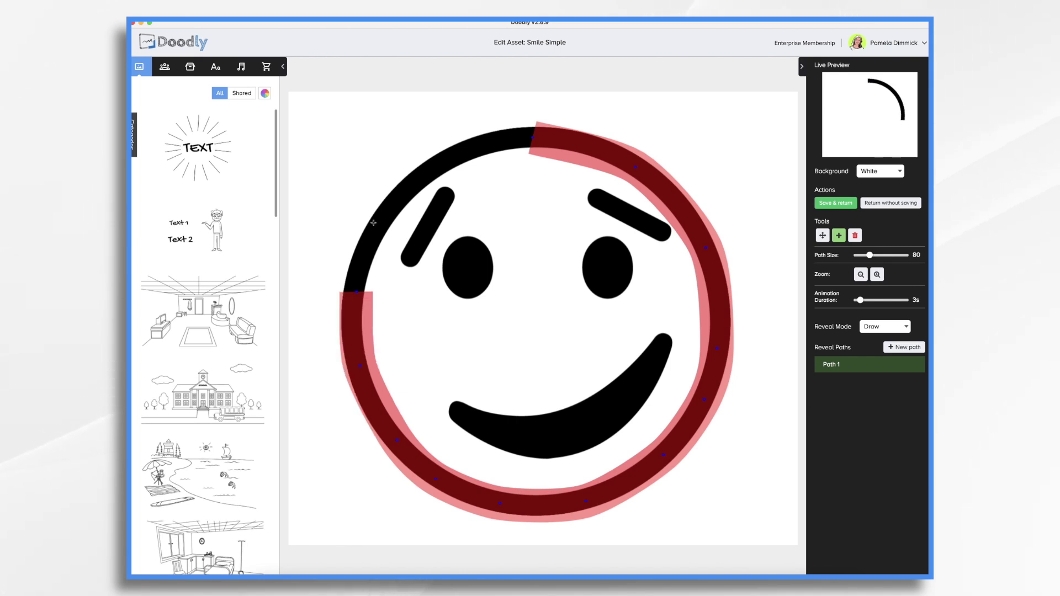
pyautogui.click(374, 222)
pyautogui.click(430, 168)
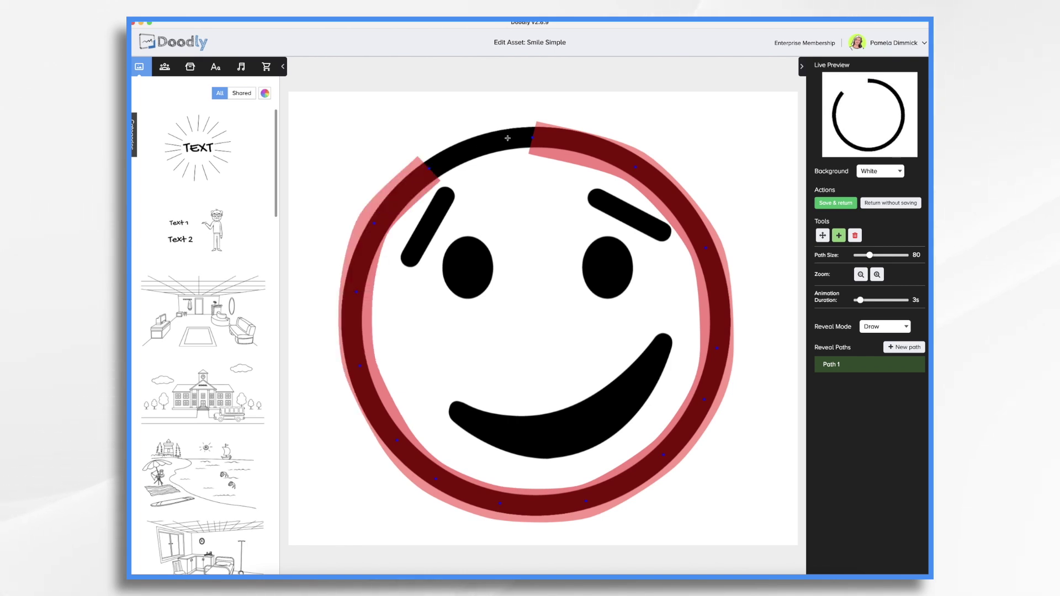
pyautogui.click(508, 139)
pyautogui.click(561, 137)
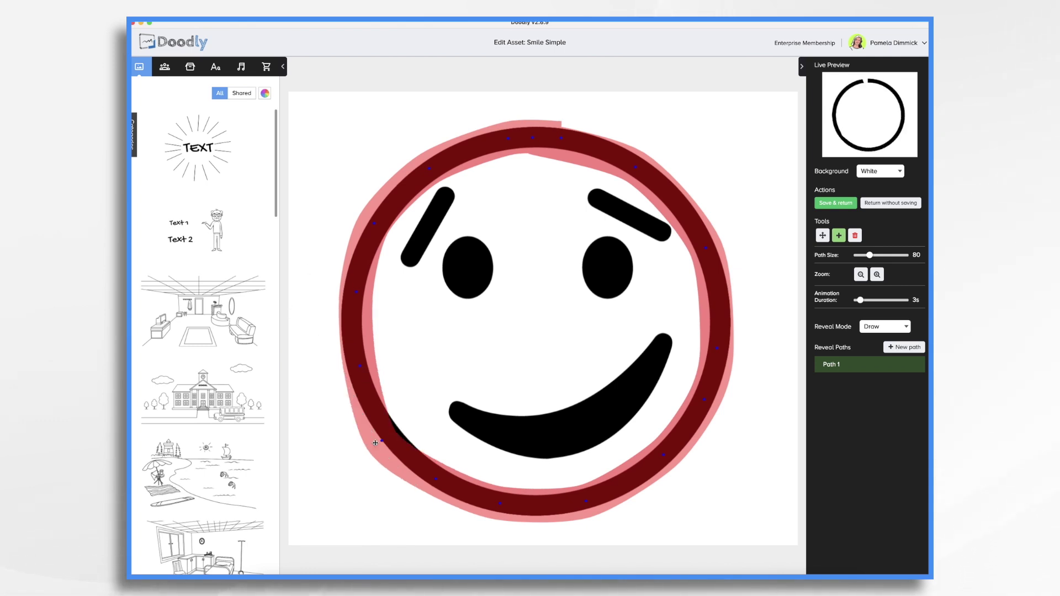
pyautogui.moveTo(397, 440)
pyautogui.mouseDown()
pyautogui.moveTo(407, 431)
pyautogui.moveTo(393, 436)
pyautogui.mouseUp()
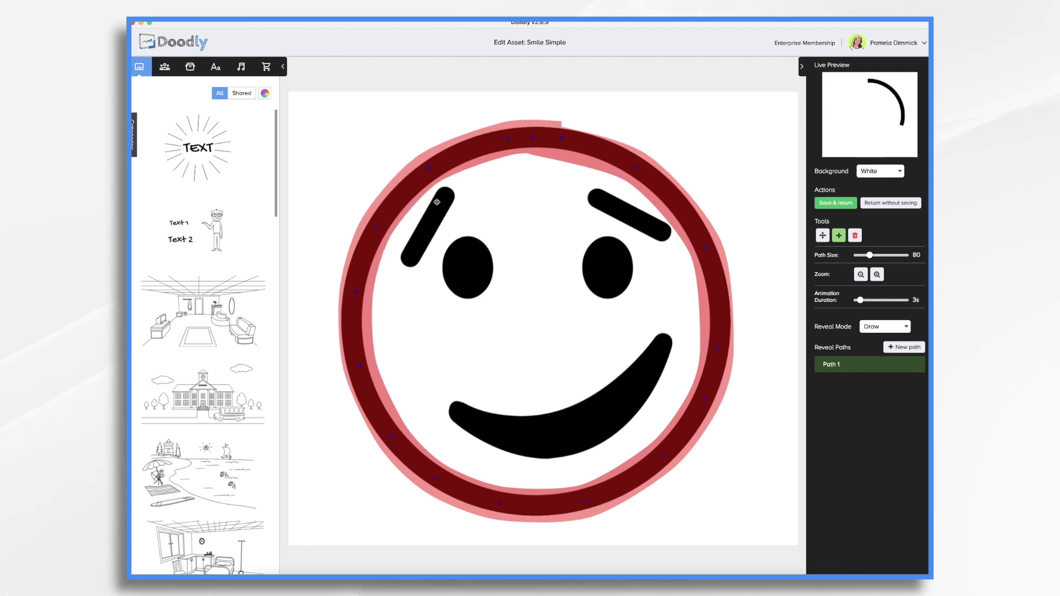
# - Carry the outline path across the right-hand eyebrow
pyautogui.click(576, 187)
pyautogui.click(631, 213)
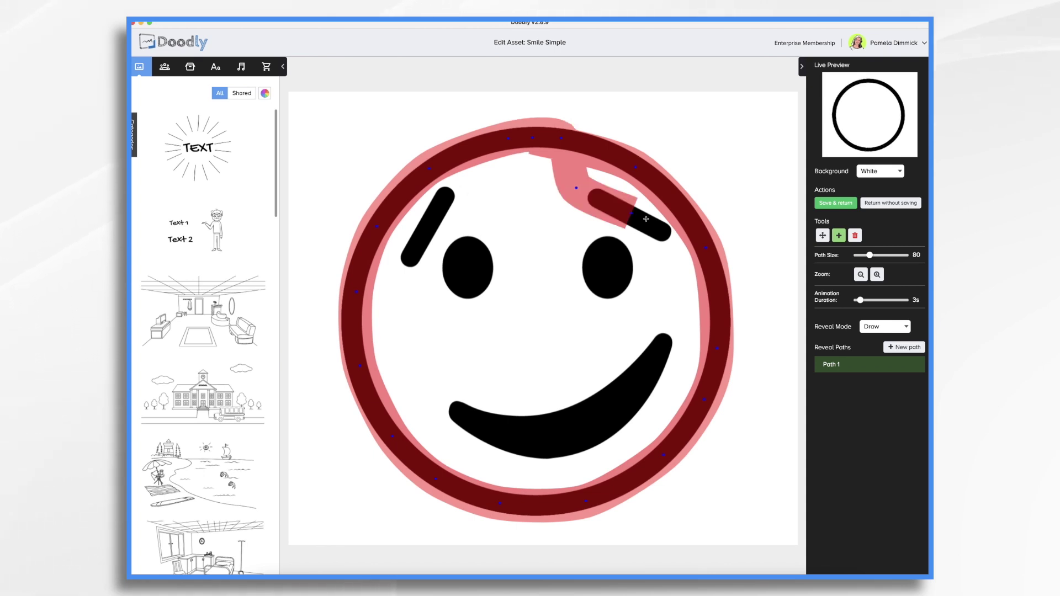
pyautogui.click(680, 239)
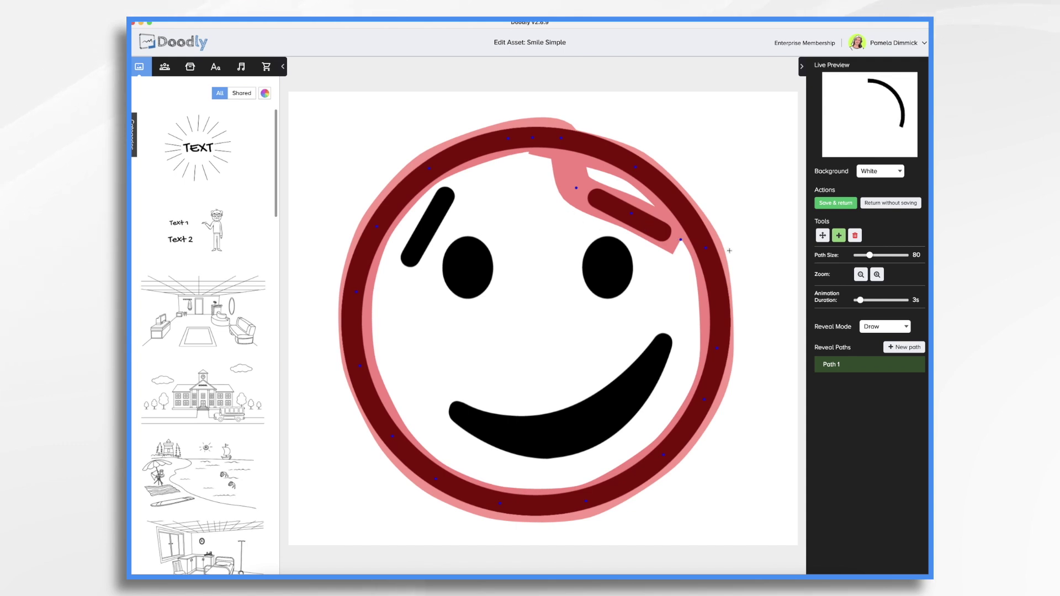
# - Cover the right-hand eye with a second closed reveal path, then add a third path
pyautogui.click(905, 347)
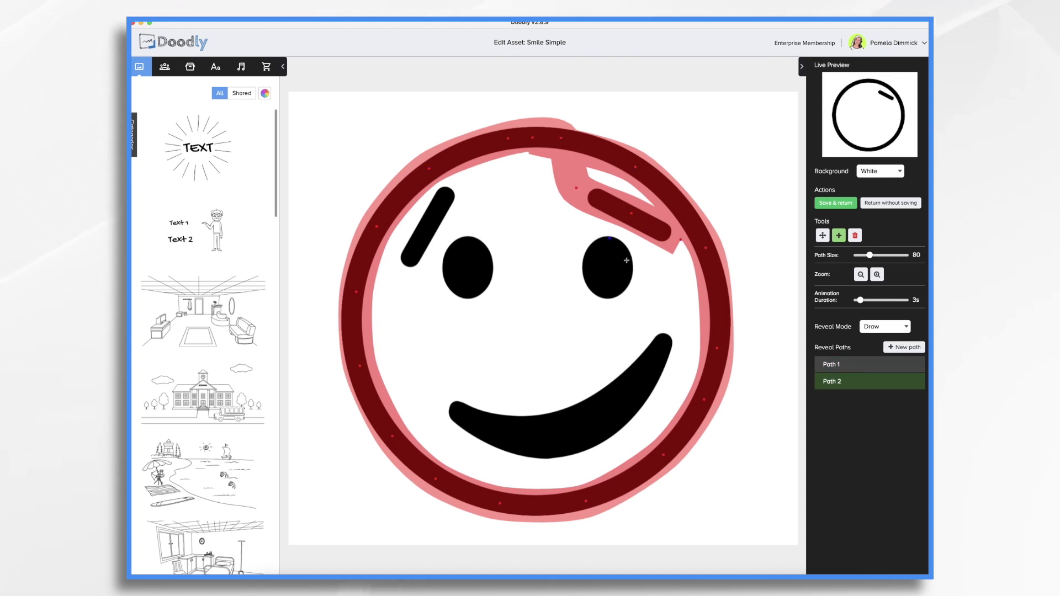
pyautogui.click(613, 249)
pyautogui.click(622, 286)
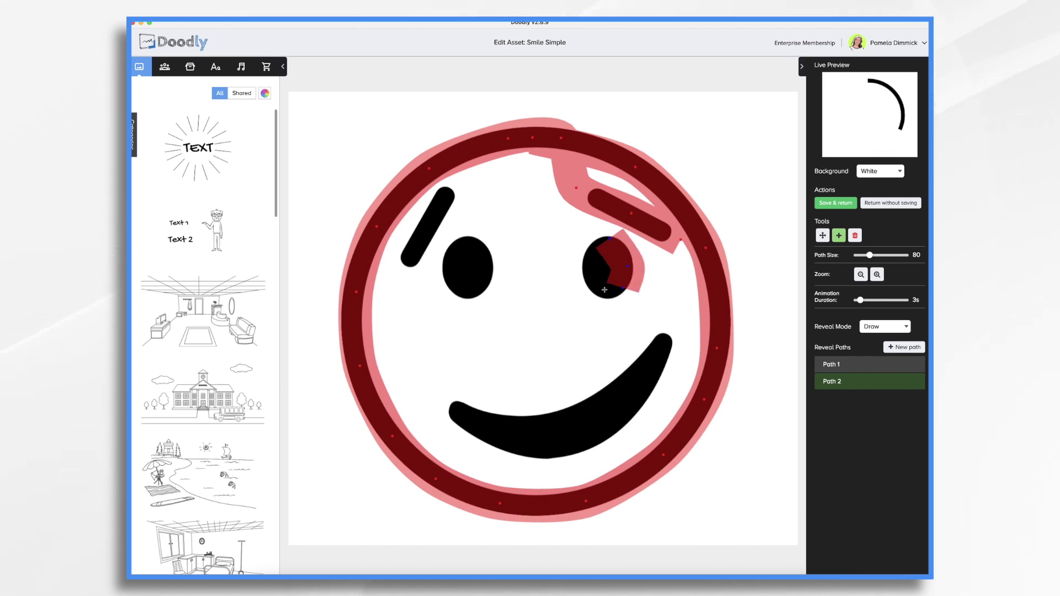
pyautogui.click(623, 287)
pyautogui.click(593, 275)
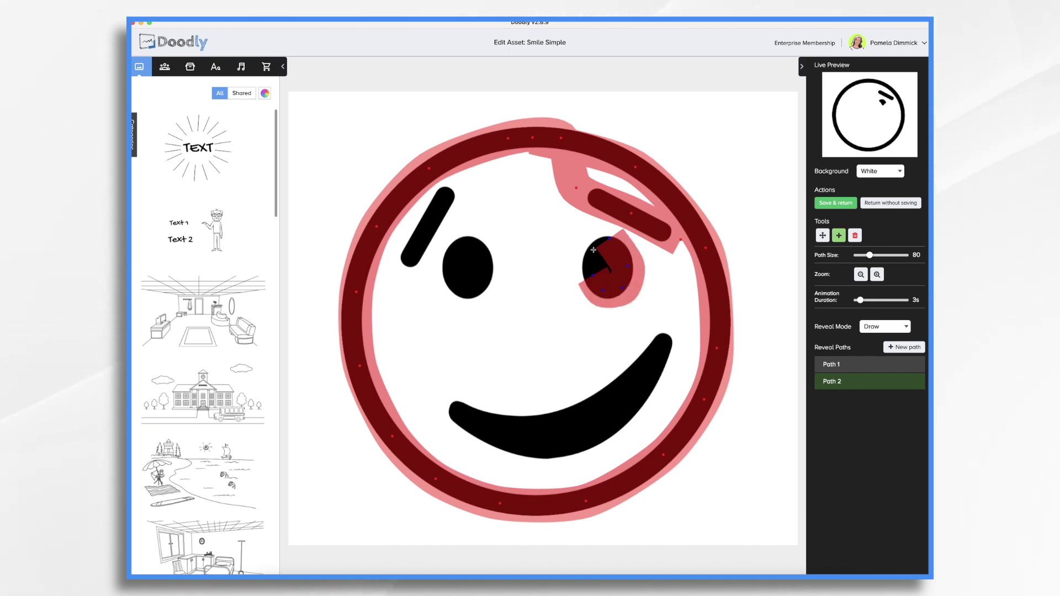
pyautogui.click(594, 249)
pyautogui.click(605, 235)
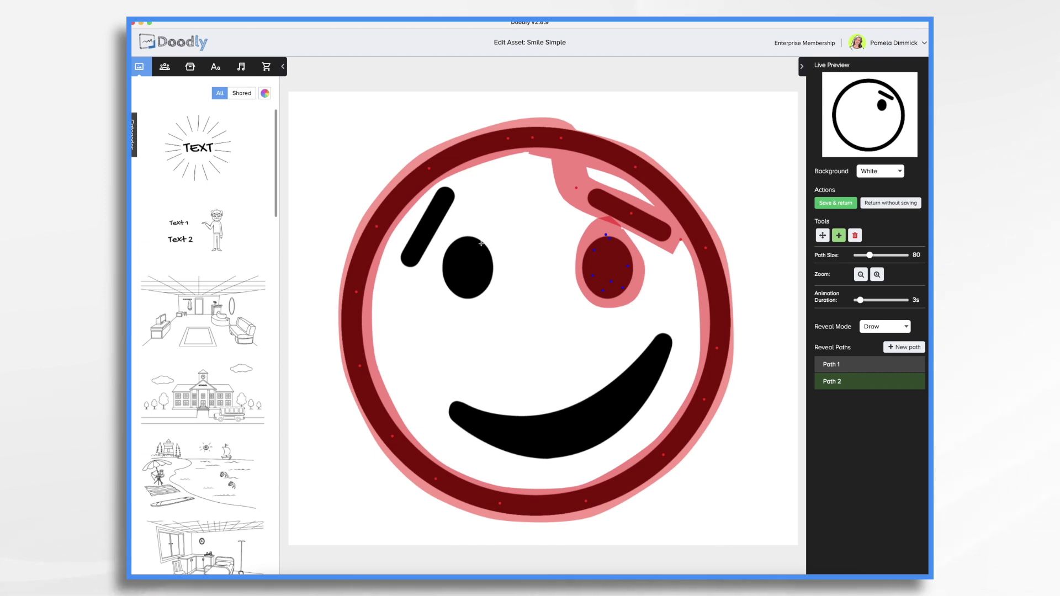
pyautogui.click(904, 347)
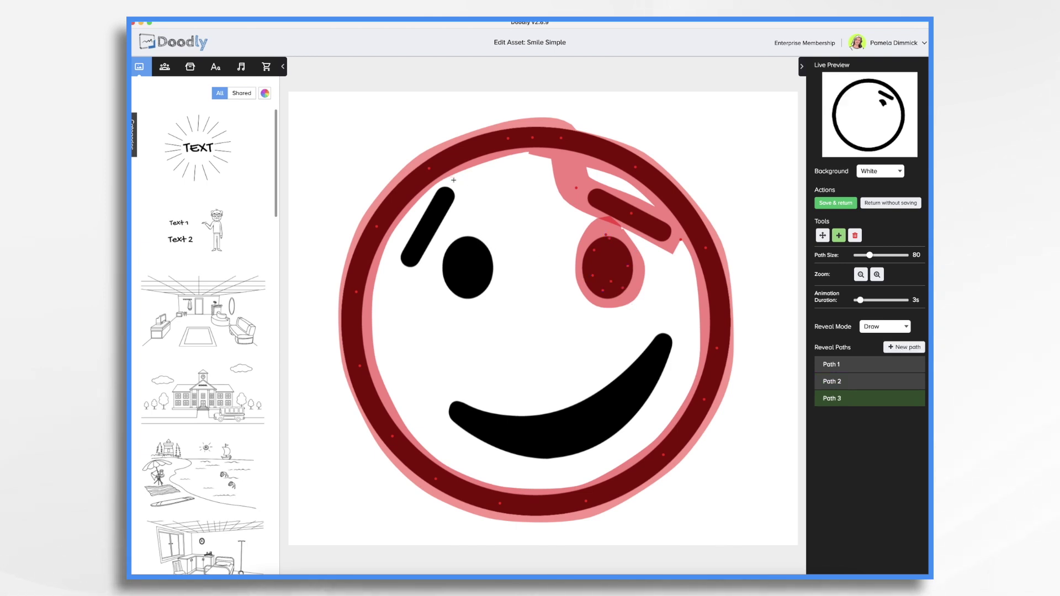
# - Cover the left-hand eyebrow and left eye with the third path
pyautogui.click(398, 281)
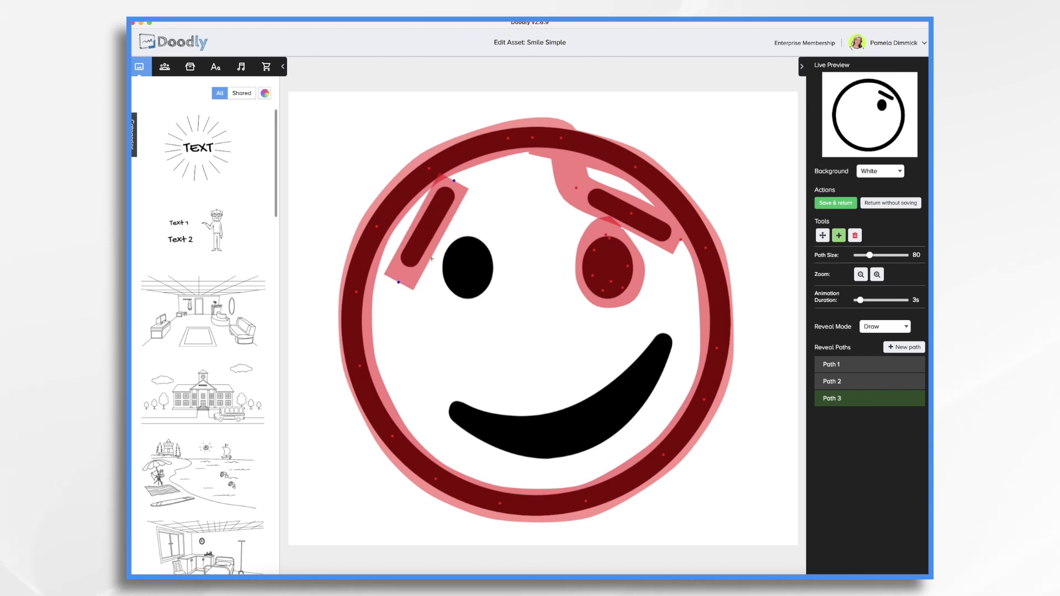
pyautogui.click(465, 241)
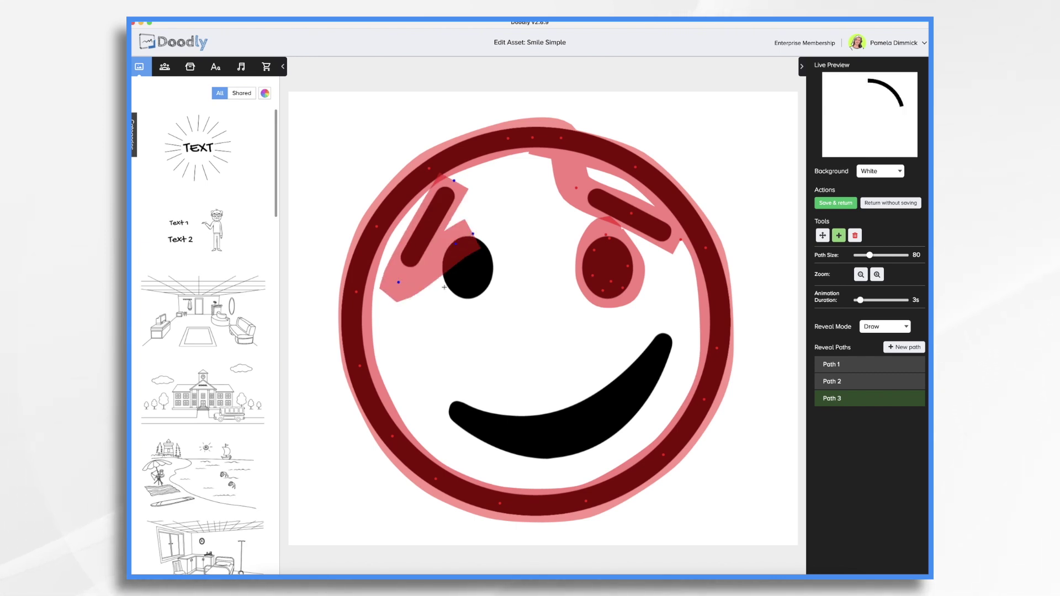
pyautogui.click(443, 291)
pyautogui.click(494, 247)
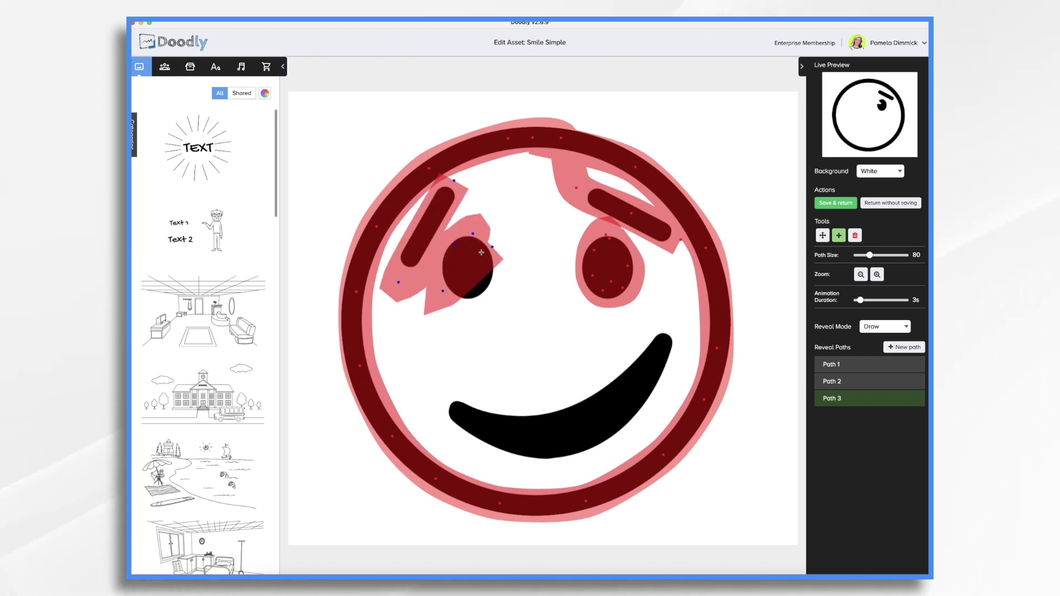
pyautogui.click(475, 307)
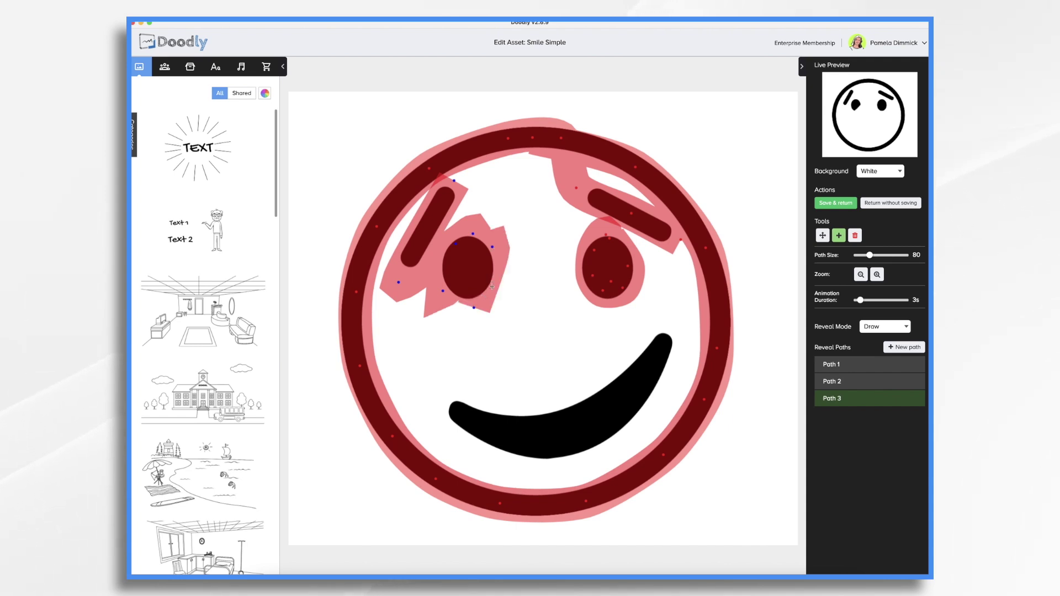
# - Add a fourth path tracing the mouth to its right tip and back along the lower lip until the smile is covered
pyautogui.click(902, 348)
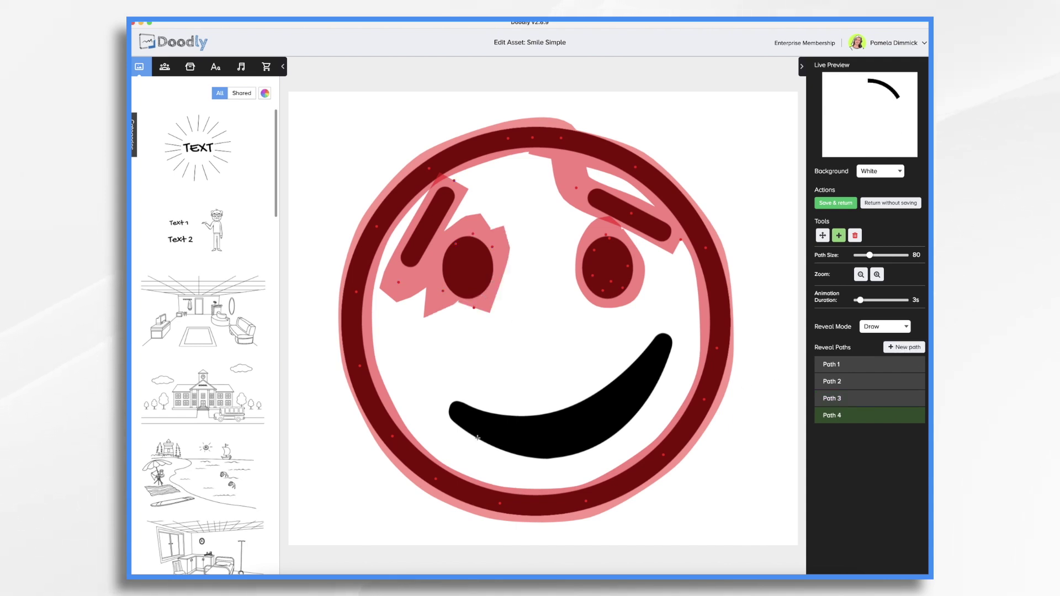
pyautogui.click(550, 425)
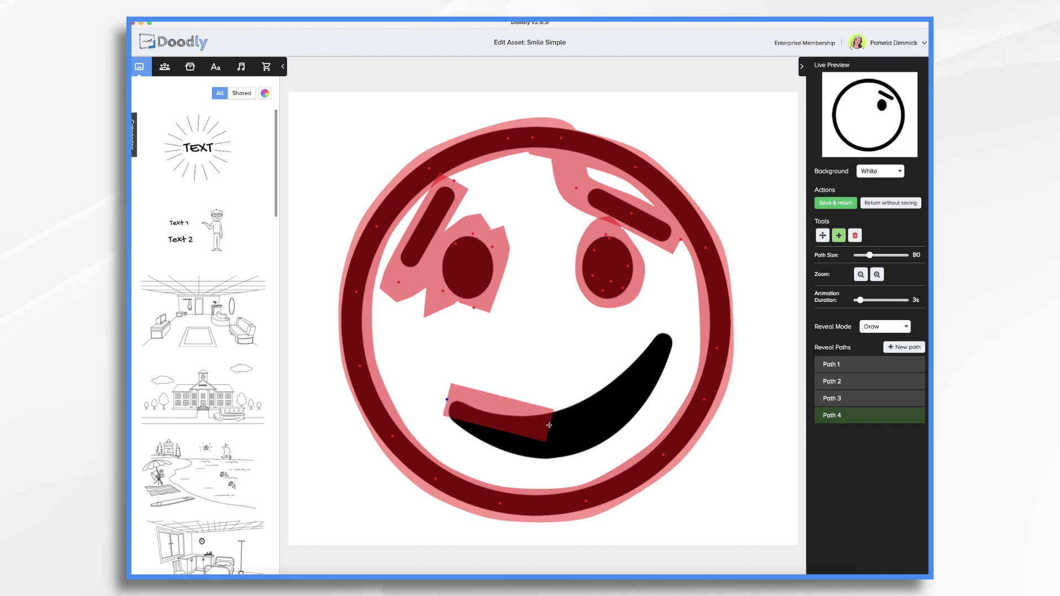
pyautogui.click(596, 404)
pyautogui.click(665, 334)
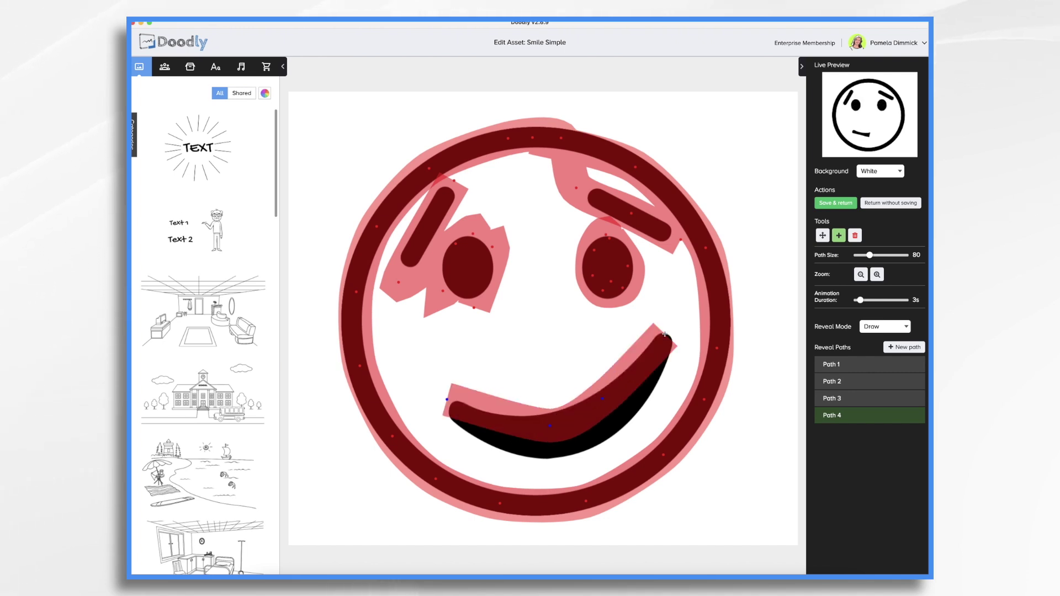
pyautogui.click(652, 377)
pyautogui.click(595, 432)
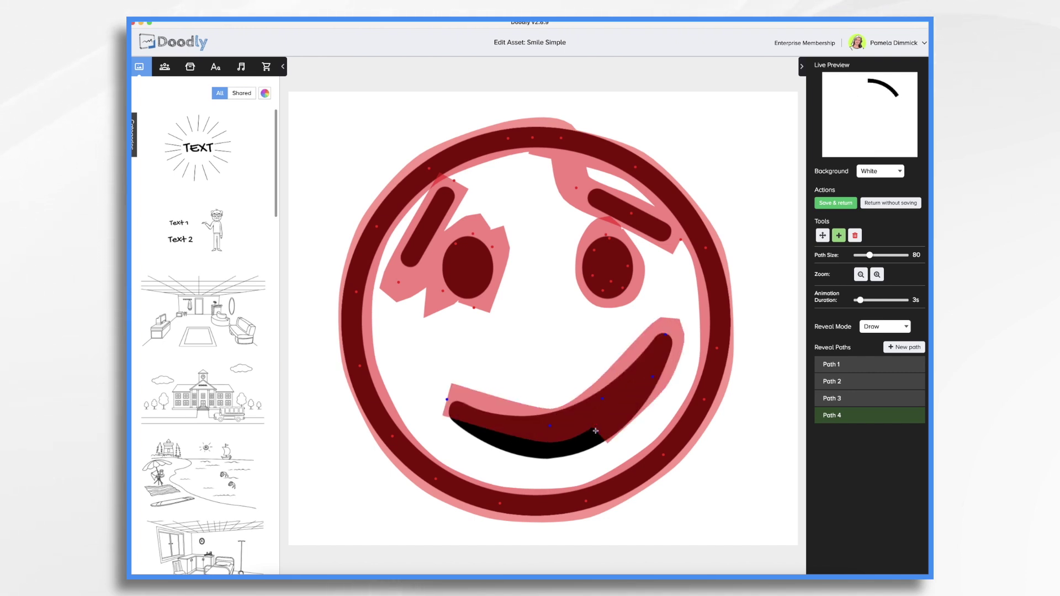
pyautogui.click(546, 443)
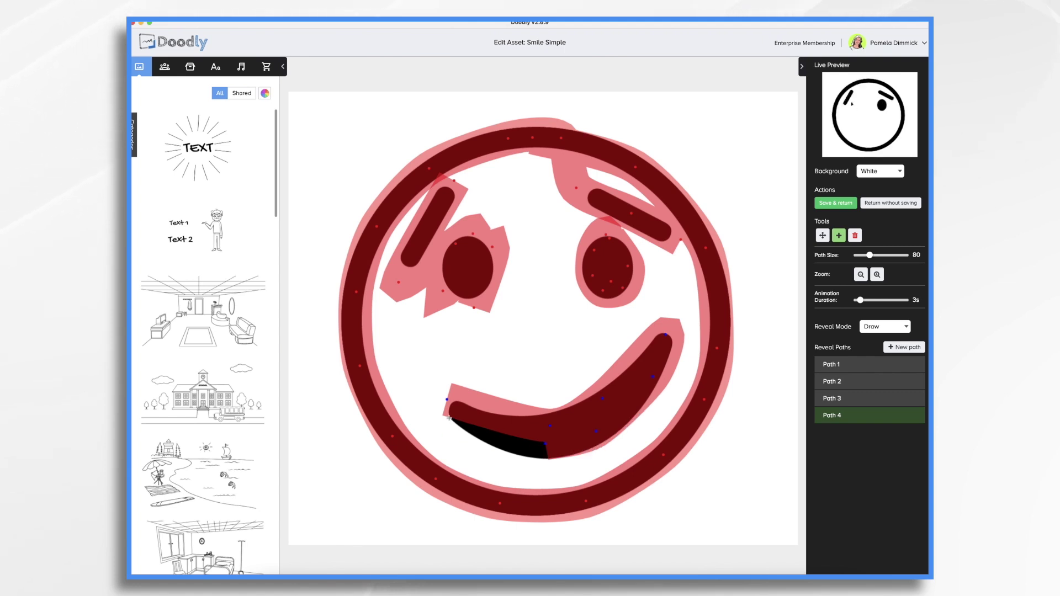
pyautogui.click(449, 418)
pyautogui.click(545, 445)
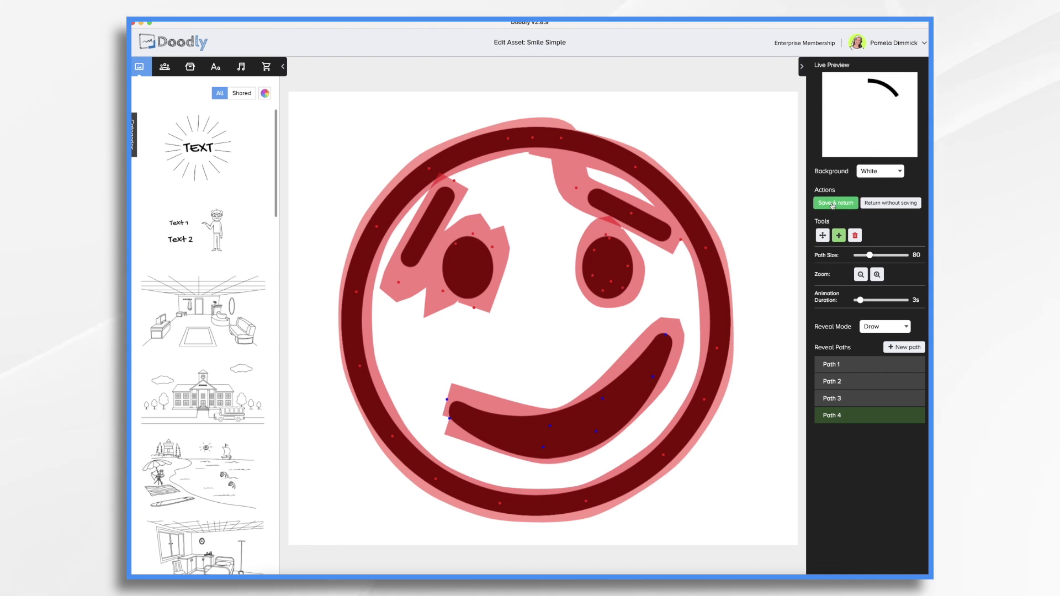
# - Save and return to the scene, preview the smiley being drawn, and select the sunglasses emoji
pyautogui.click(834, 203)
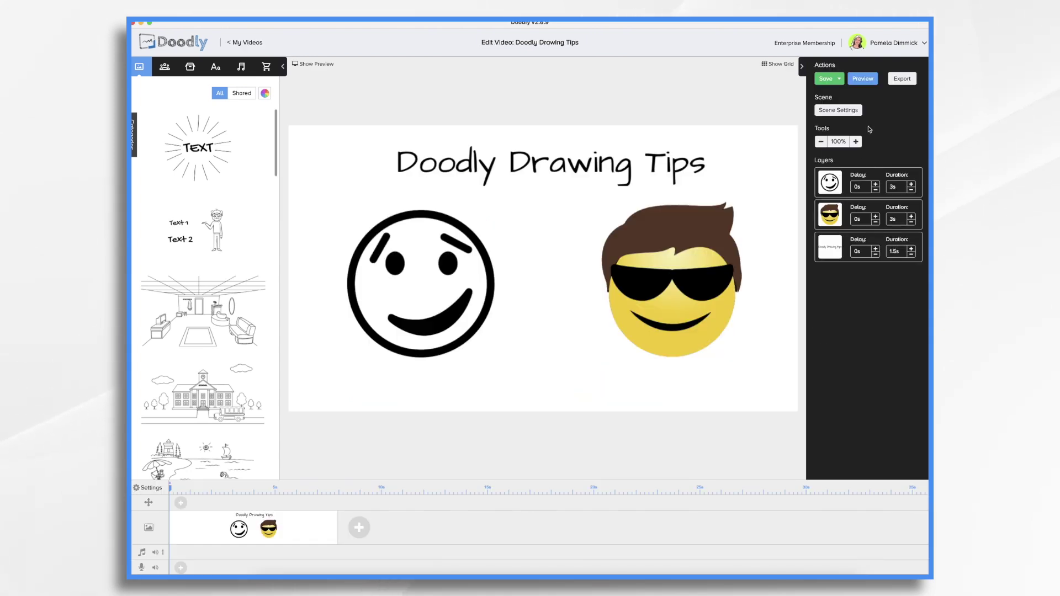
pyautogui.click(866, 79)
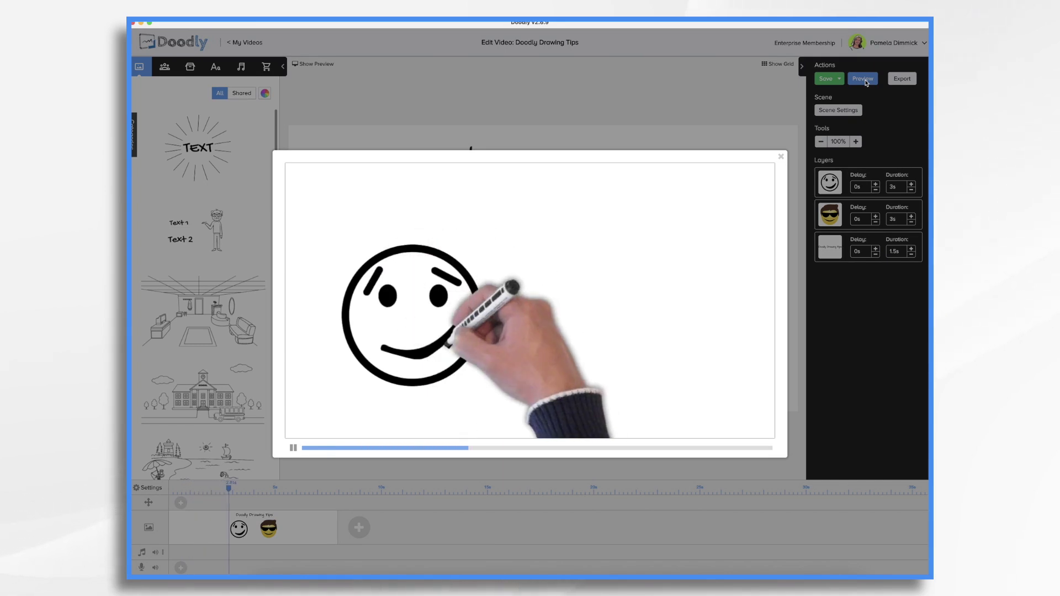
pyautogui.click(866, 81)
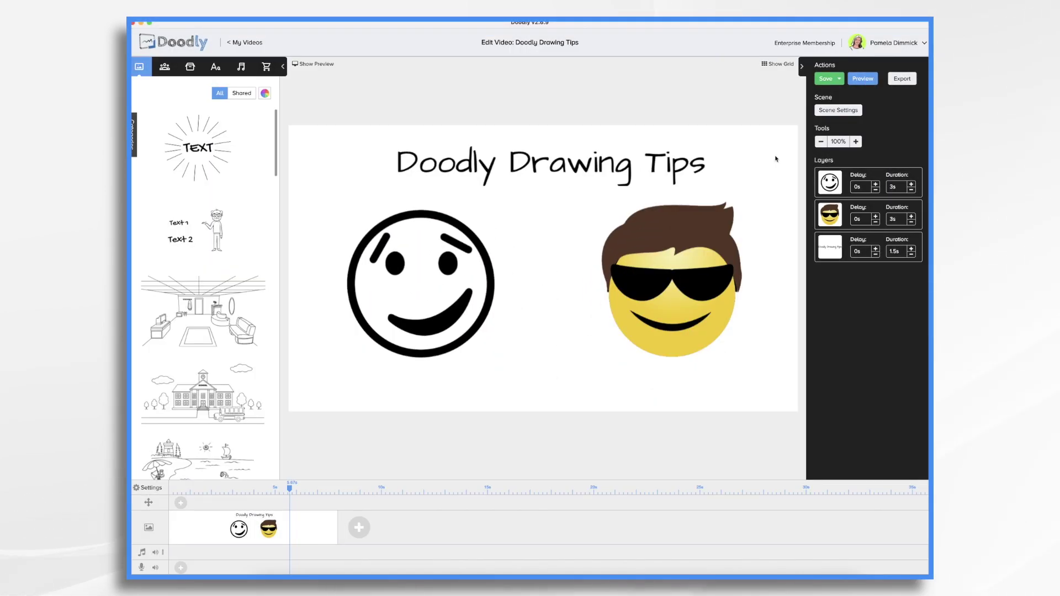
pyautogui.click(693, 248)
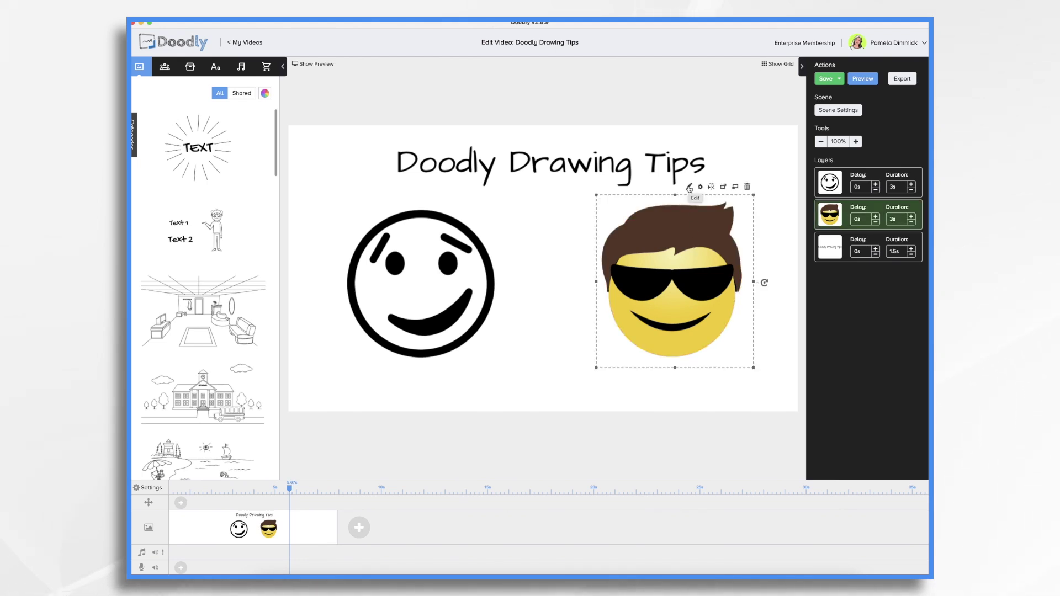
# - Open the sunglasses emoji in the asset editor
pyautogui.click(690, 188)
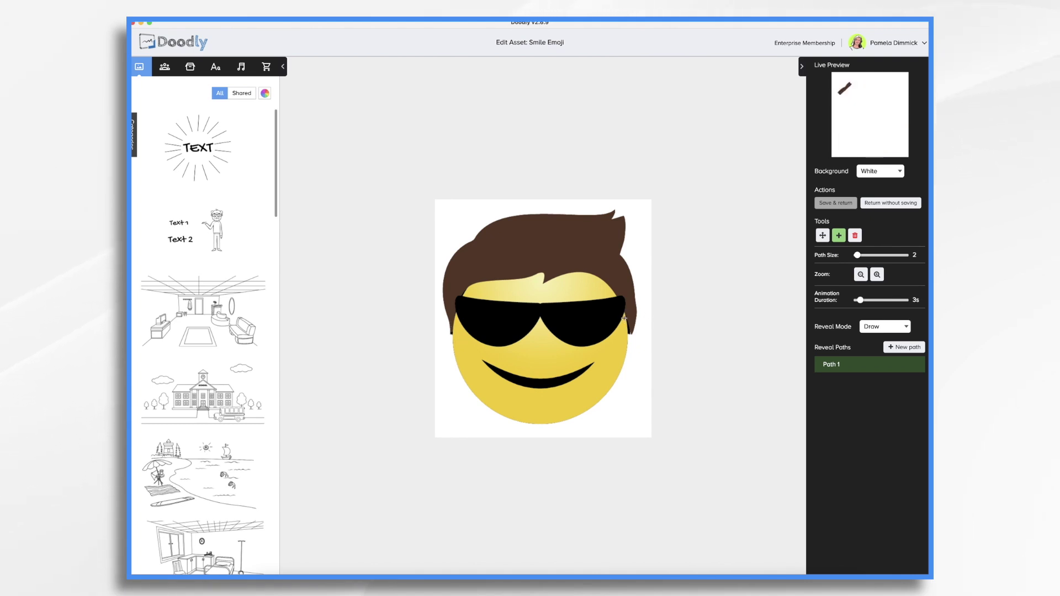
# - Start a path down the face's right edge toward the chin and raise its size to about 23
pyautogui.click(621, 367)
pyautogui.click(572, 413)
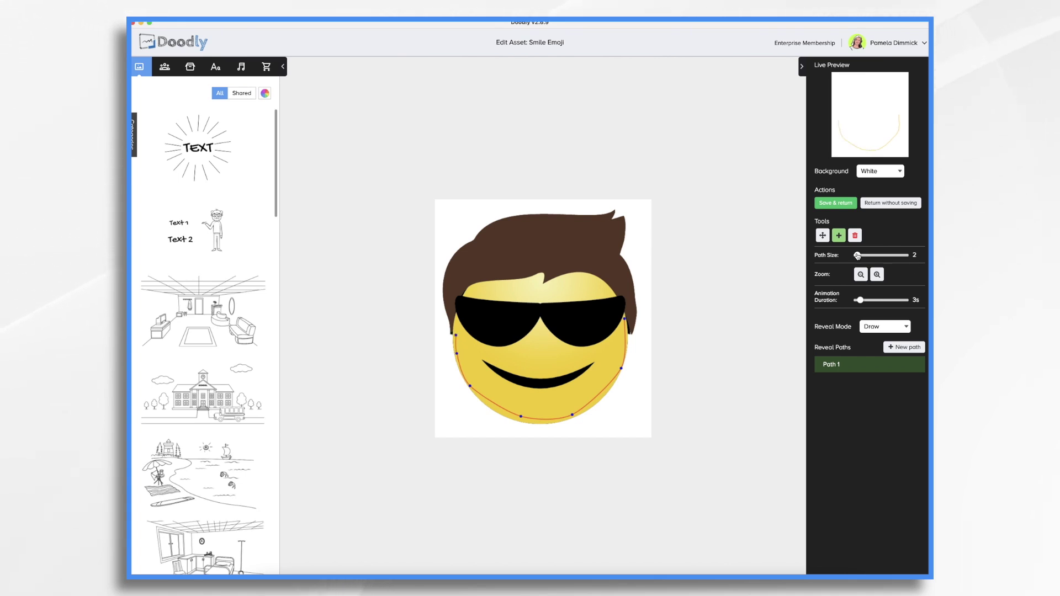
pyautogui.moveTo(858, 255); pyautogui.dragTo(867, 255)
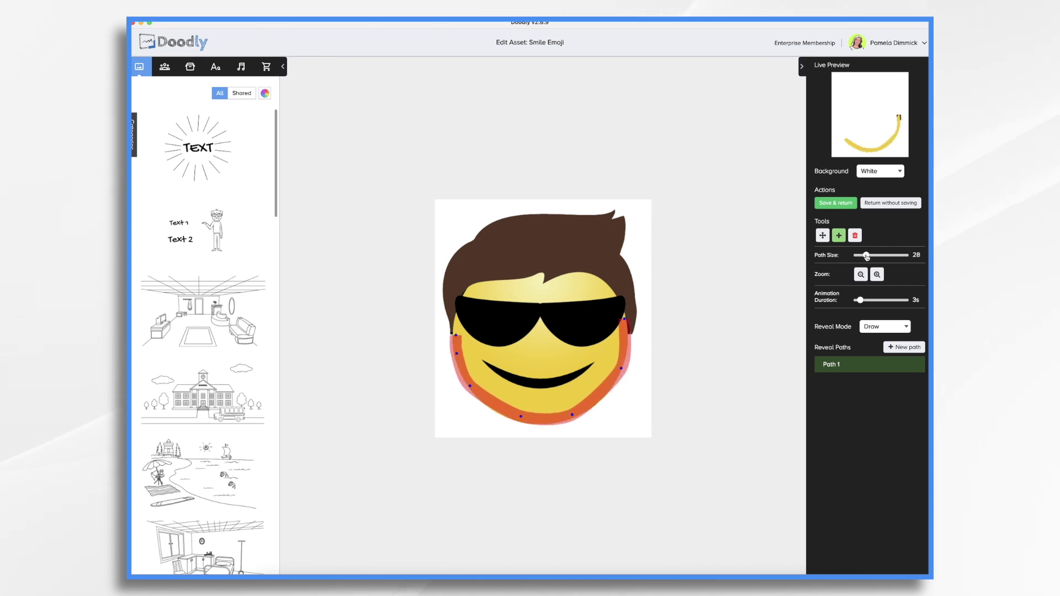
pyautogui.moveTo(867, 255); pyautogui.dragTo(865, 256)
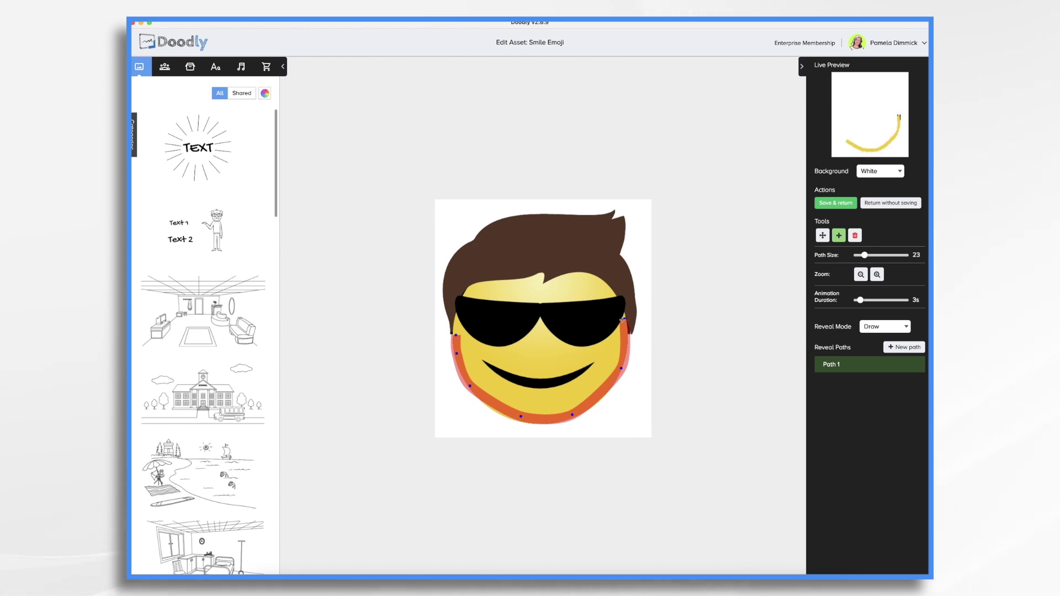
pyautogui.scroll(3, 674, 309)
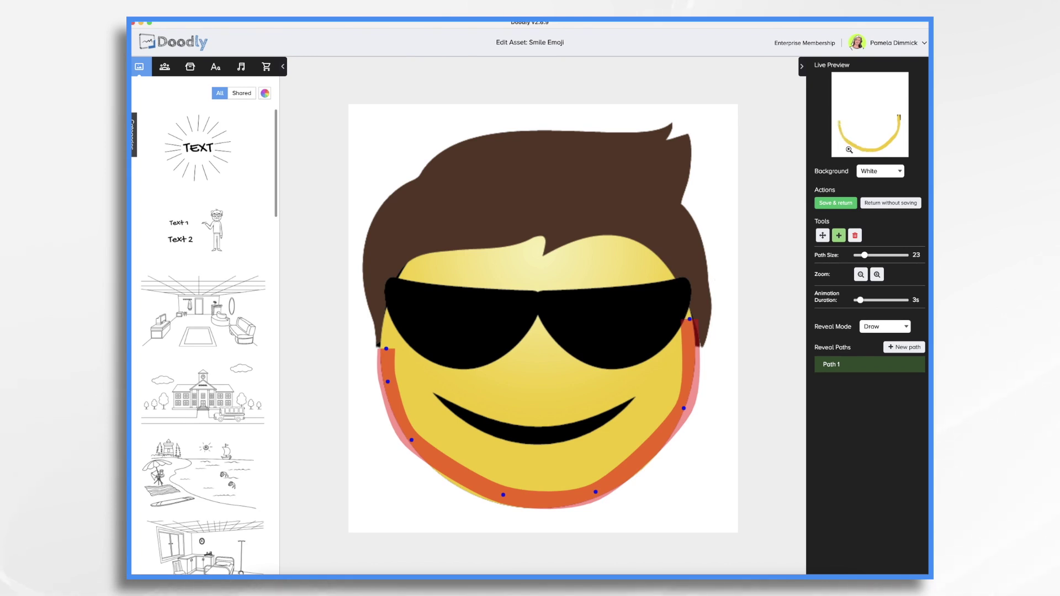
# - Preview the drawing, then pull the right-cheek path point inward
pyautogui.click(901, 118)
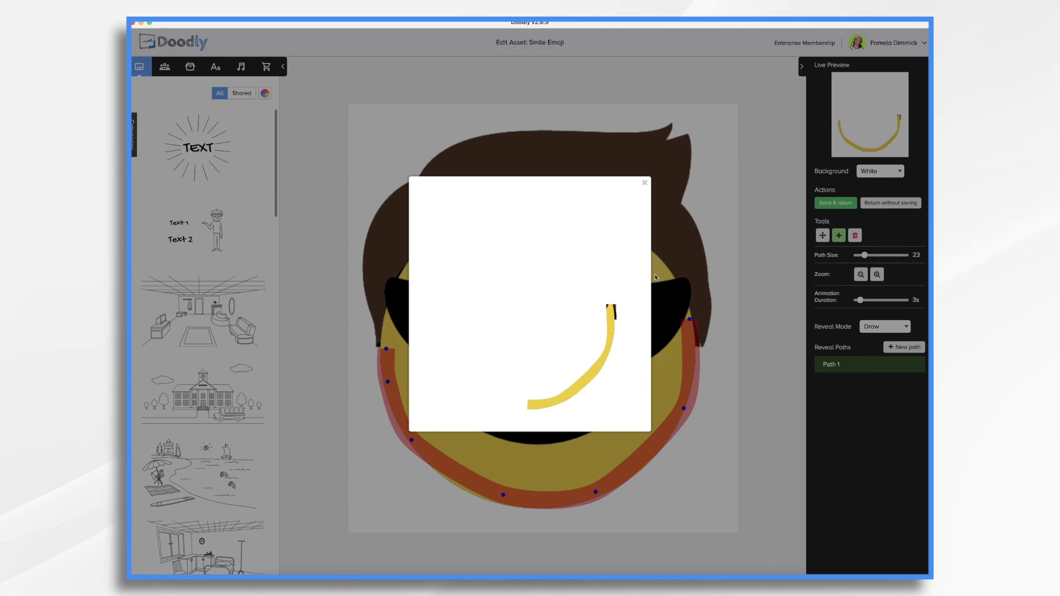
pyautogui.click(645, 185)
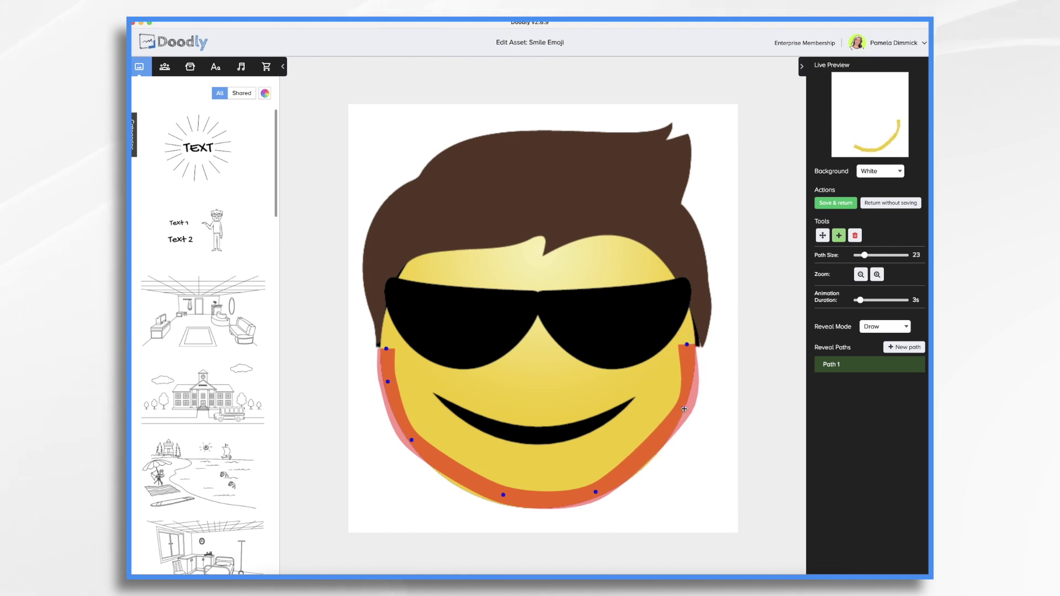
pyautogui.moveTo(684, 409); pyautogui.dragTo(676, 419)
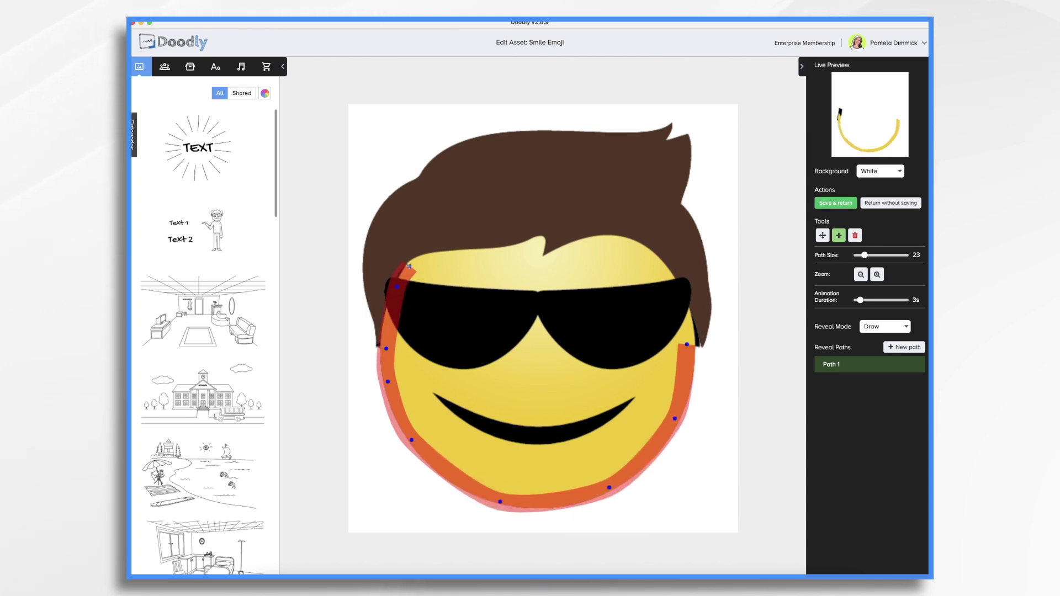
# - Extend the path up the left side of the face and across the forehead to the top-right
pyautogui.click(446, 257)
pyautogui.click(536, 242)
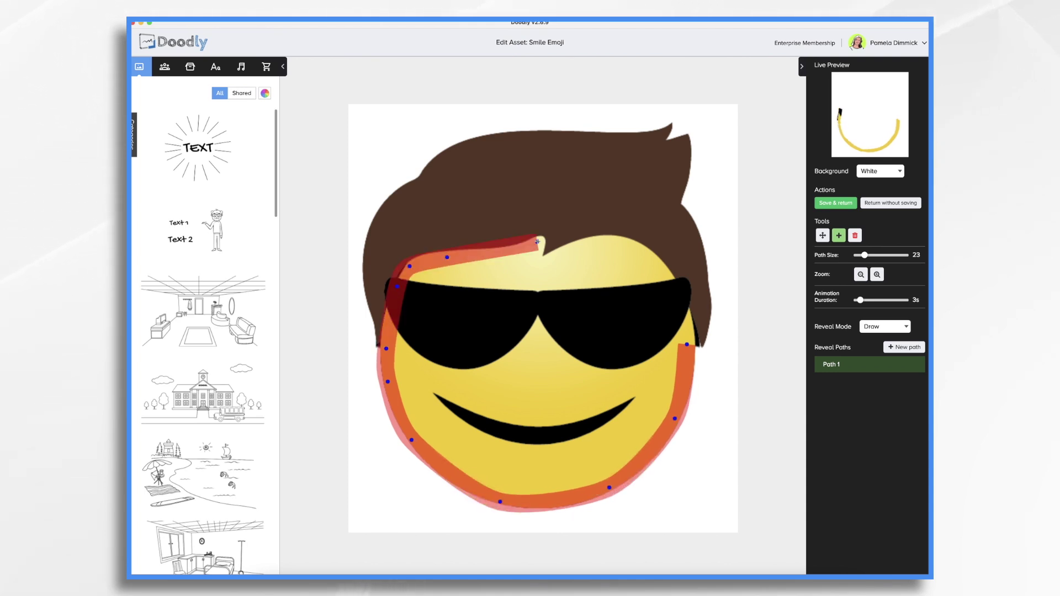
pyautogui.click(537, 258)
pyautogui.click(575, 246)
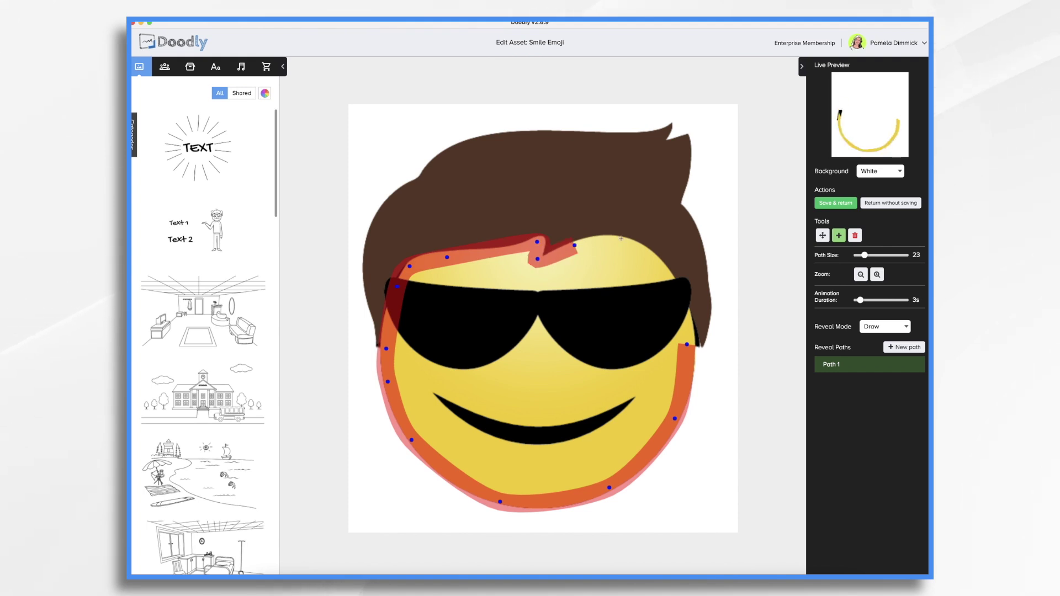
pyautogui.click(622, 239)
pyautogui.click(657, 259)
pyautogui.click(673, 281)
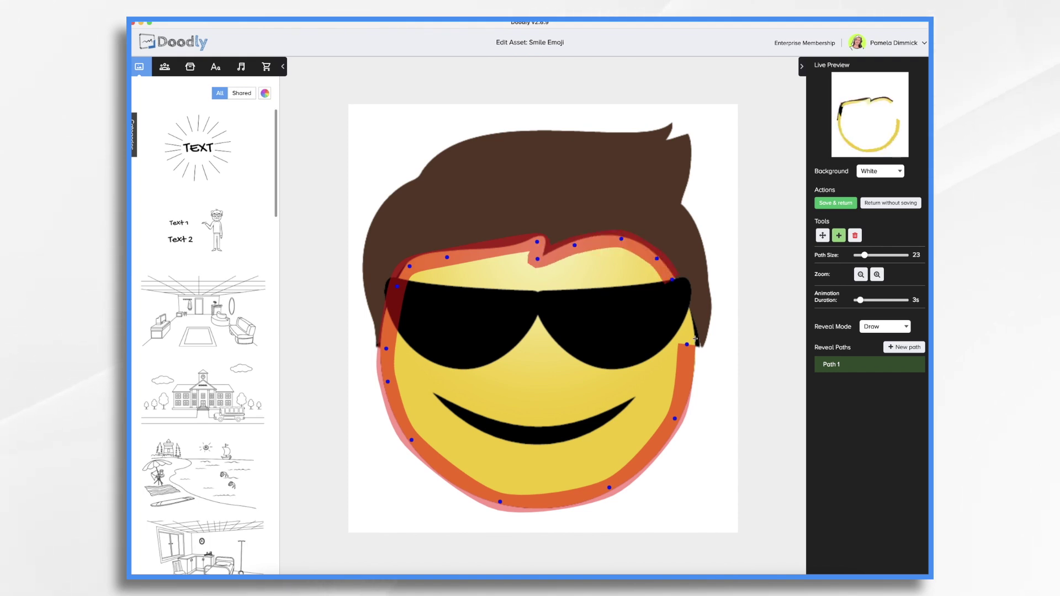
# - Preview again, then undo the forehead points to leave only the cheek-to-chin curve
pyautogui.click(869, 116)
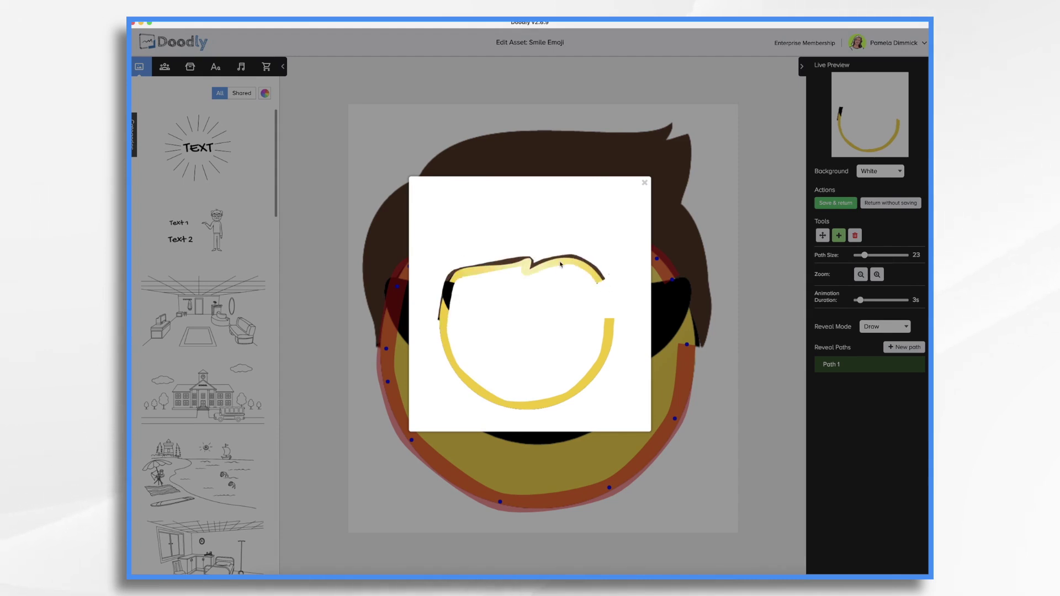
pyautogui.click(648, 184)
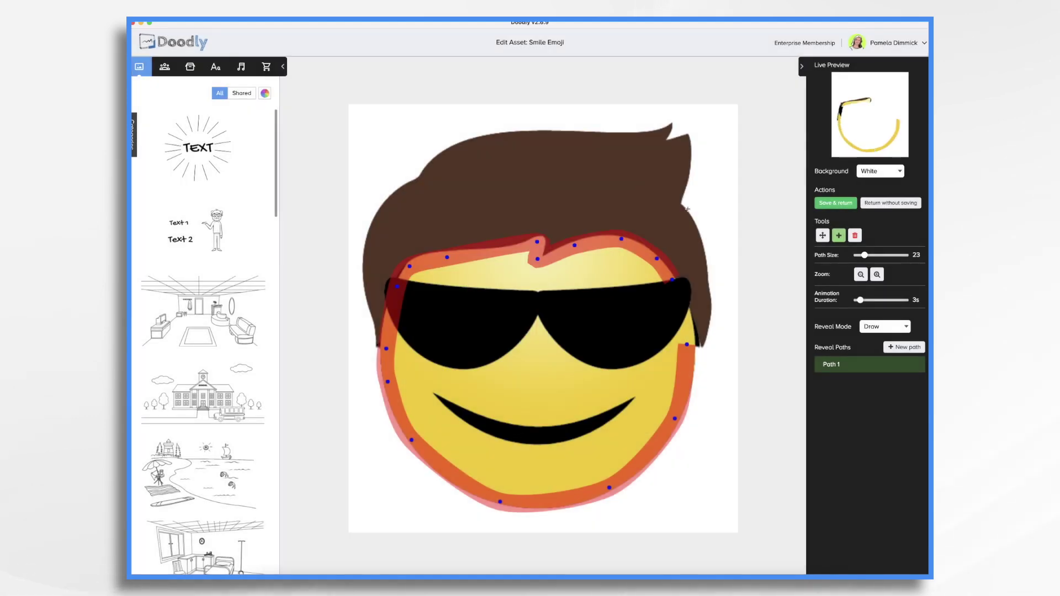
pyautogui.hotkey('ctrl', 'z')
pyautogui.hotkey('ctrl', 'z')
pyautogui.hotkey('ctrl', 'z')
pyautogui.hotkey('ctrl', 'z')
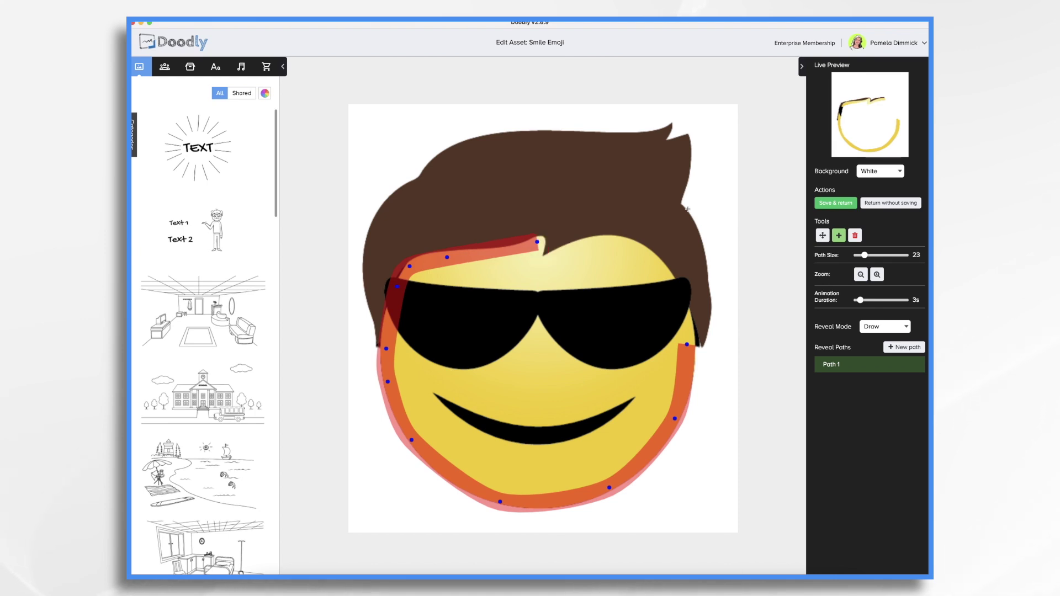
pyautogui.hotkey('ctrl', 'z')
pyautogui.hotkey('ctrl', 'z')
pyautogui.hotkey('ctrl', 'z')
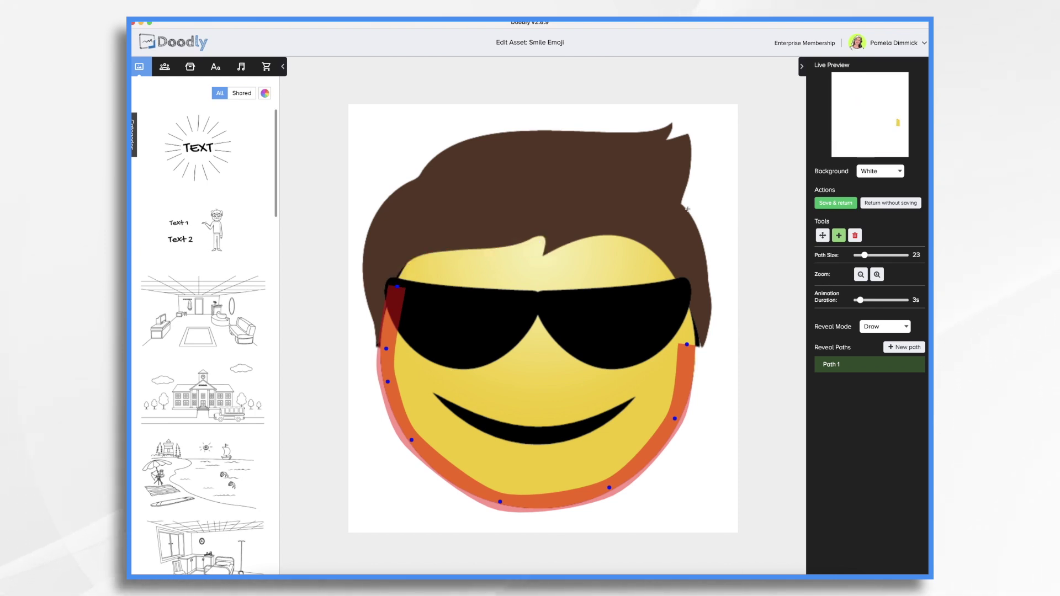
pyautogui.hotkey('ctrl', 'z')
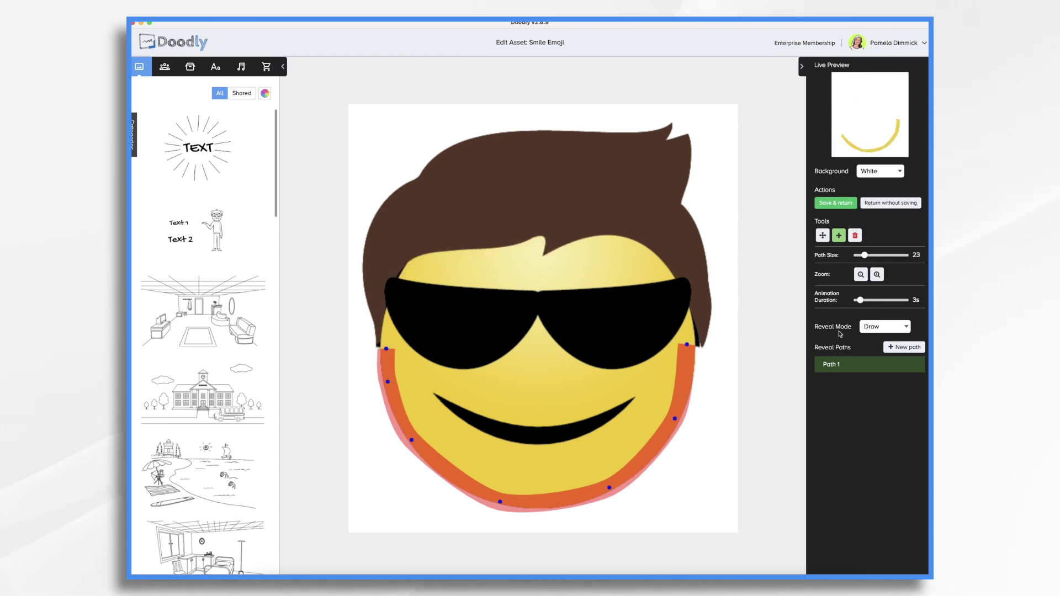
# - Add a new path tracing down the right cheek, around the chin and up the left cheek
pyautogui.click(909, 348)
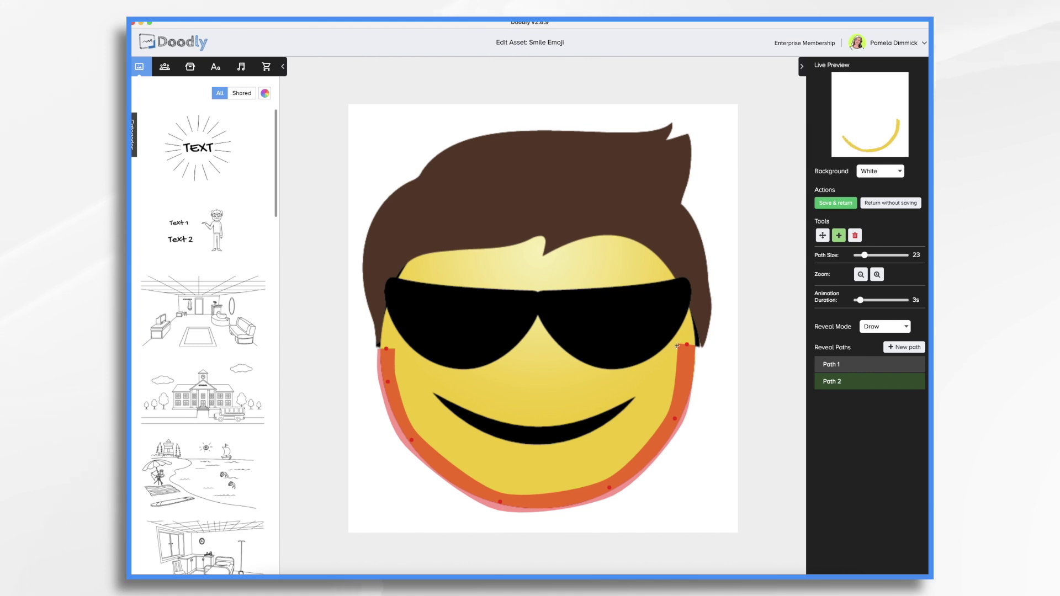
pyautogui.click(678, 348)
pyautogui.click(671, 376)
pyautogui.click(652, 419)
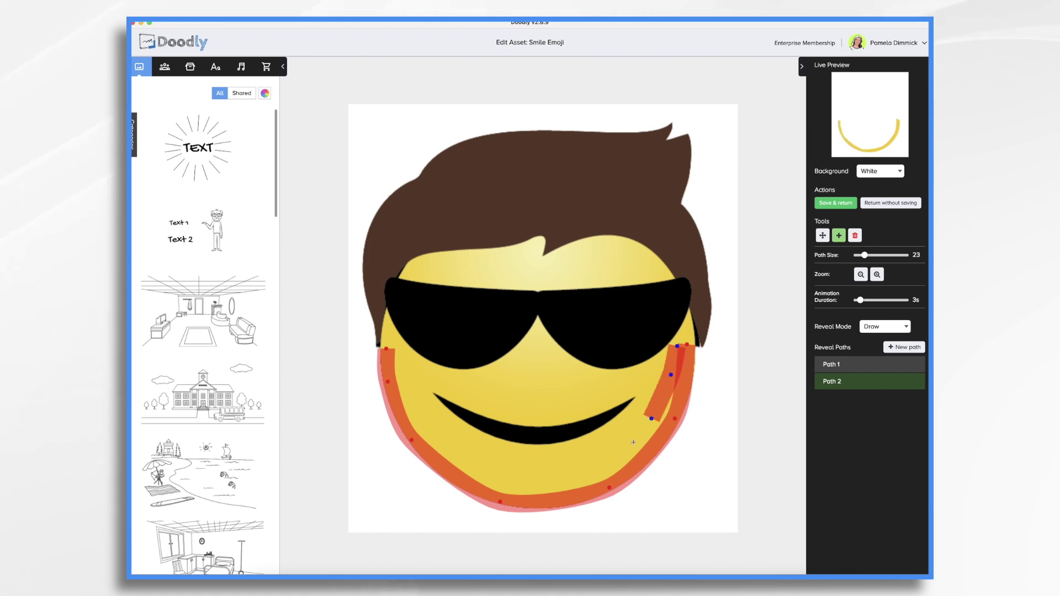
pyautogui.click(622, 453)
pyautogui.click(591, 481)
pyautogui.click(511, 492)
pyautogui.click(448, 457)
pyautogui.click(410, 407)
pyautogui.click(397, 361)
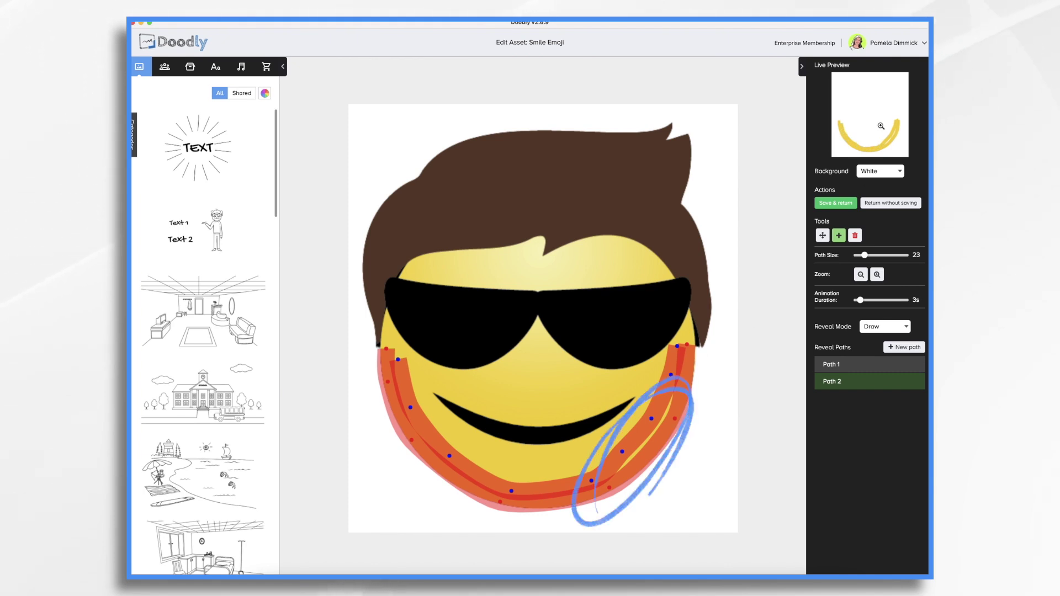
# - Preview the band drawing, then create a third reveal path
pyautogui.click(880, 126)
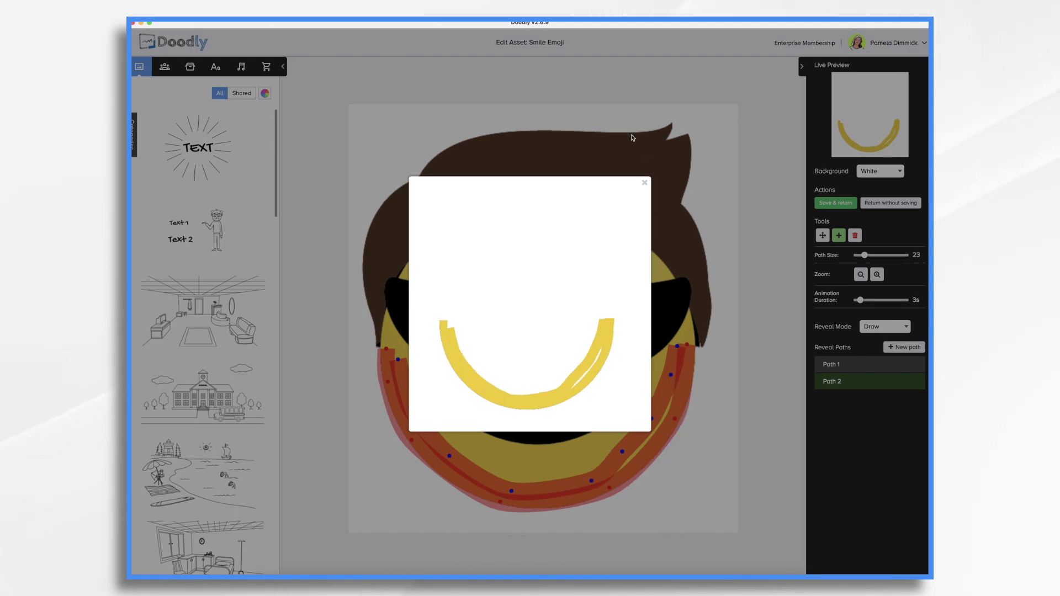
pyautogui.click(645, 184)
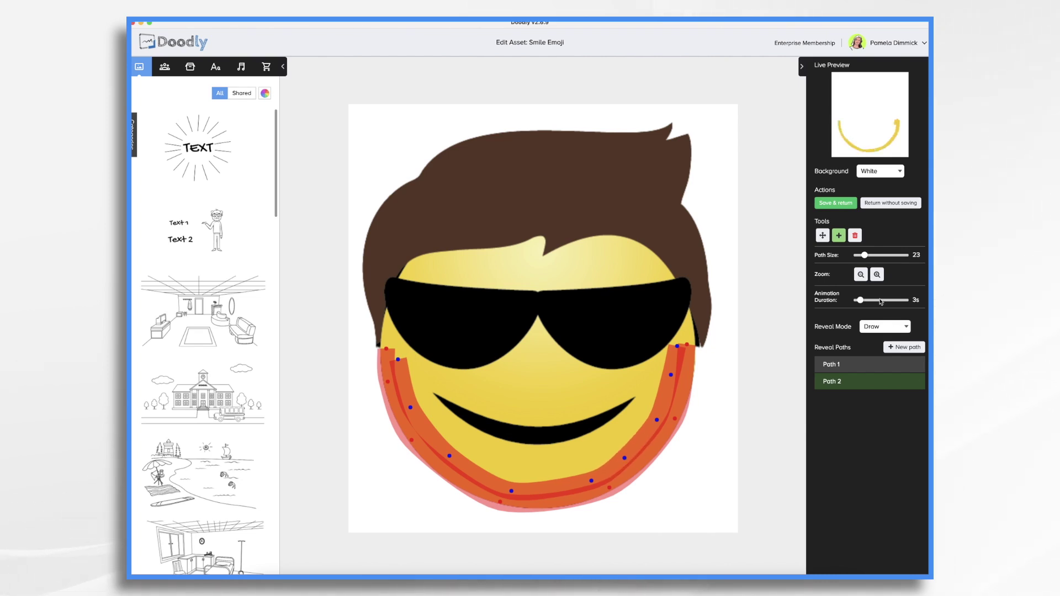
pyautogui.click(904, 349)
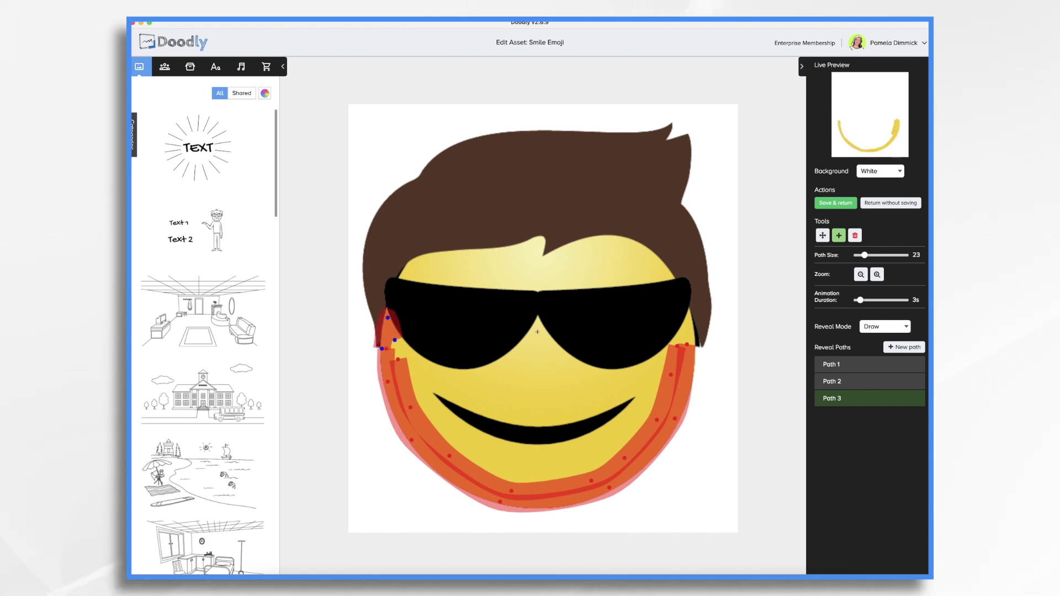
# - Trace Path 3 at size 15 under the left lens, over the nose bridge and under the right lens
pyautogui.click(388, 352)
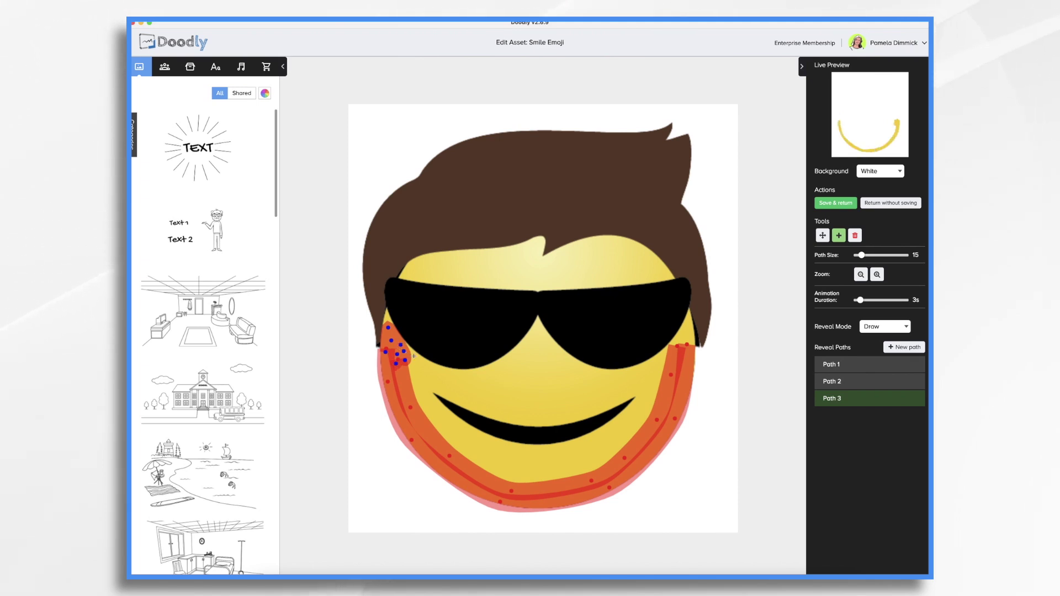
pyautogui.click(447, 372)
pyautogui.click(489, 370)
pyautogui.click(530, 335)
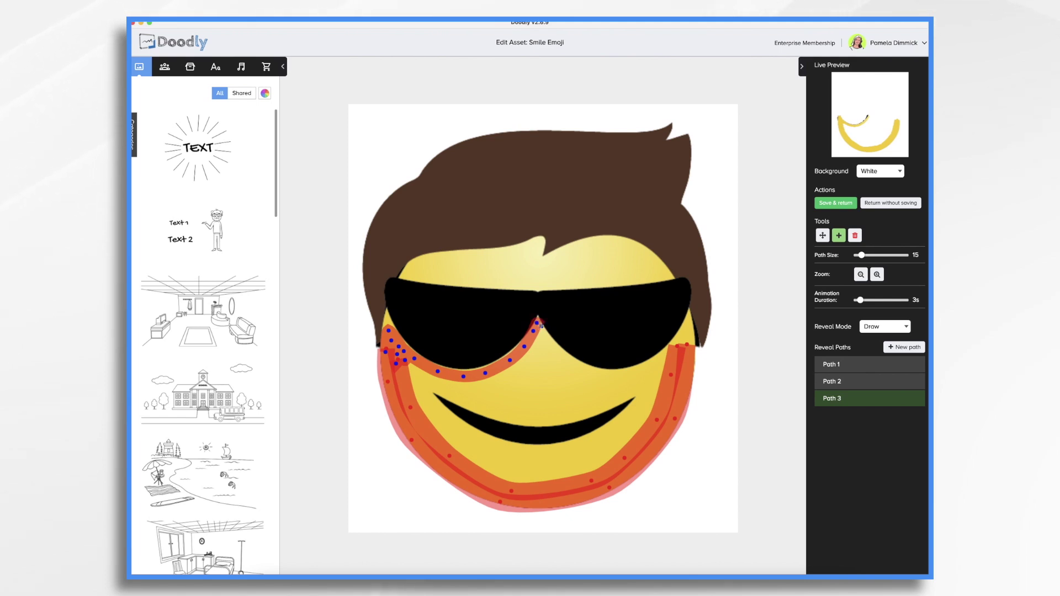
pyautogui.click(542, 329)
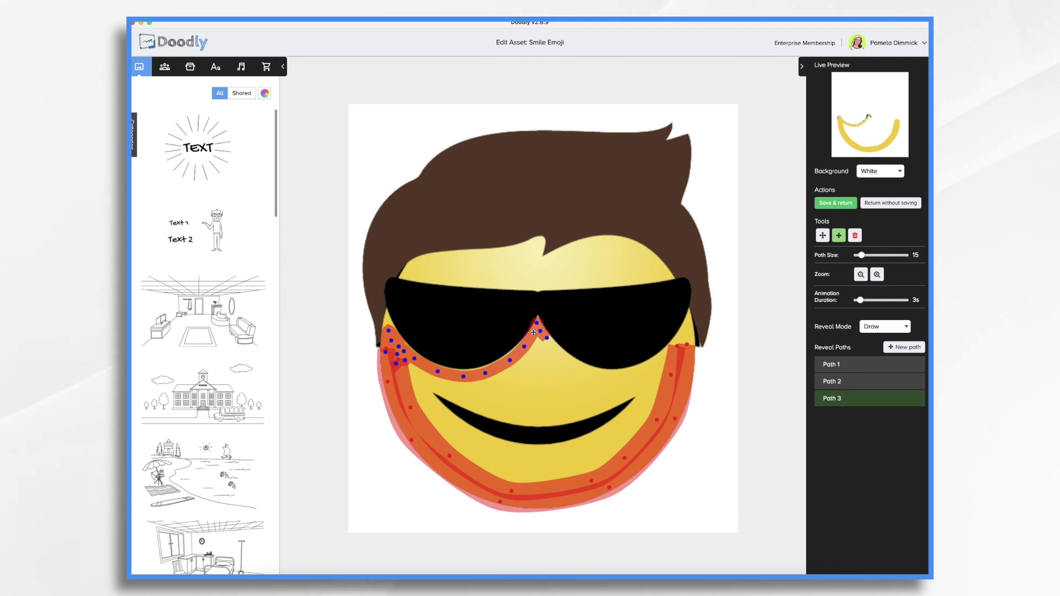
pyautogui.moveTo(539, 324); pyautogui.dragTo(673, 352)
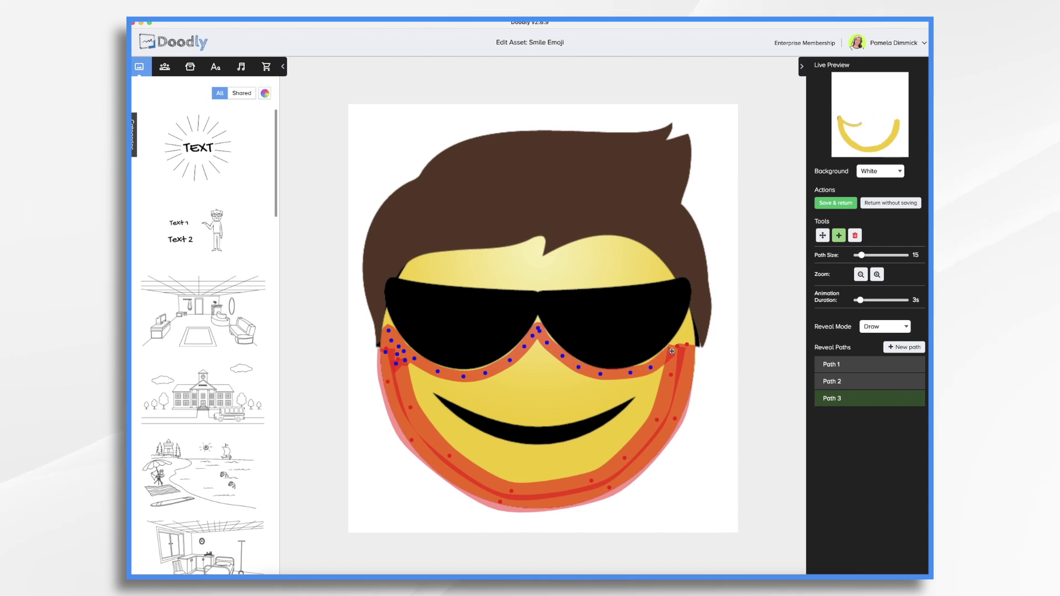
# - Watch the enlarged Live Preview of the drawing animation, then dismiss it
pyautogui.click(875, 120)
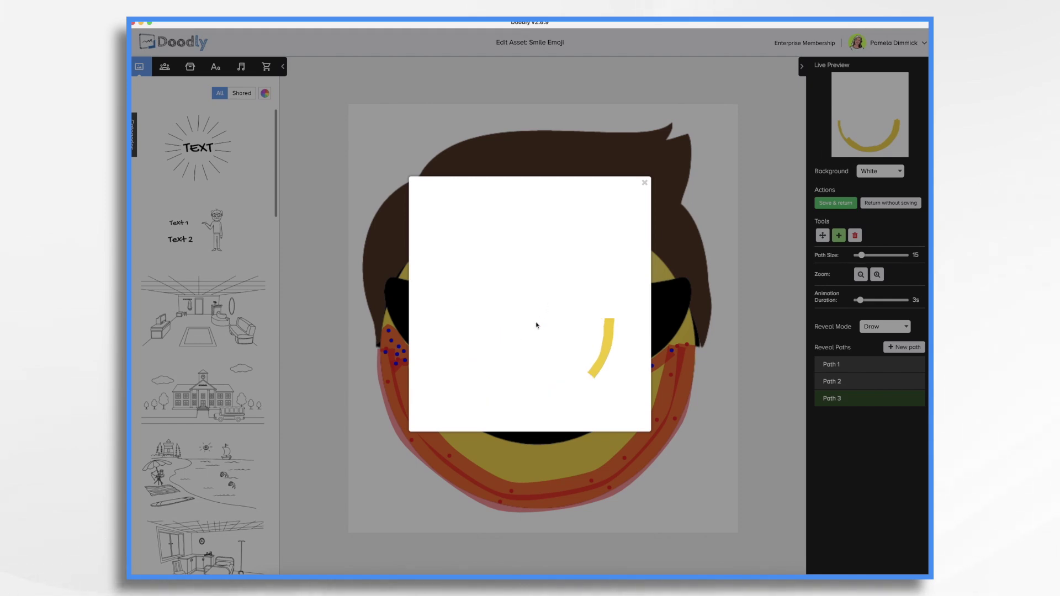
pyautogui.click(645, 184)
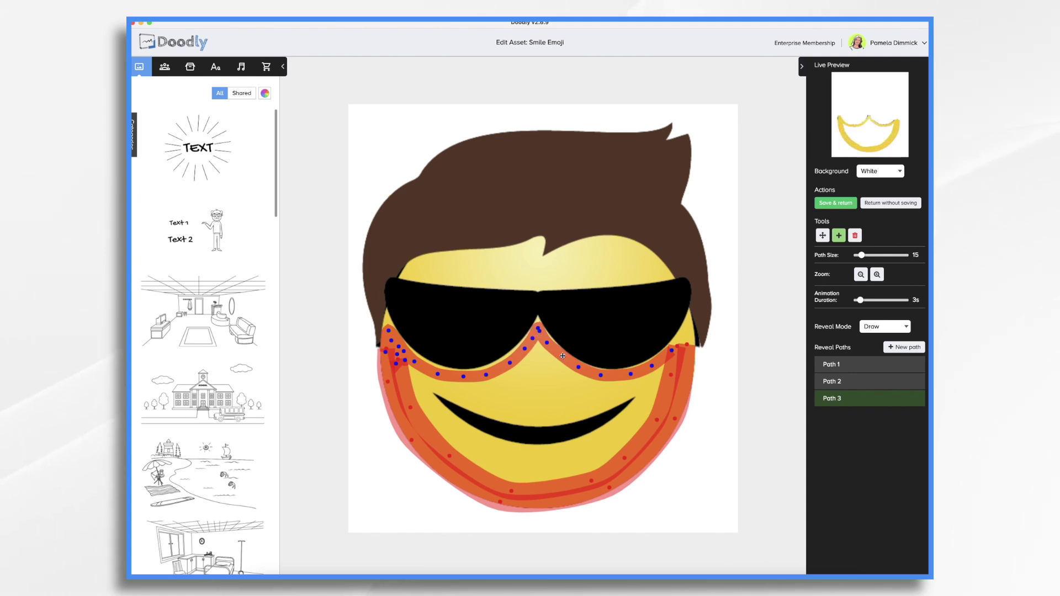
# - End Path 3 at the right cheek, start Path 4 on the left cheek and widen it to size 28
pyautogui.click(682, 336)
pyautogui.press('Return')
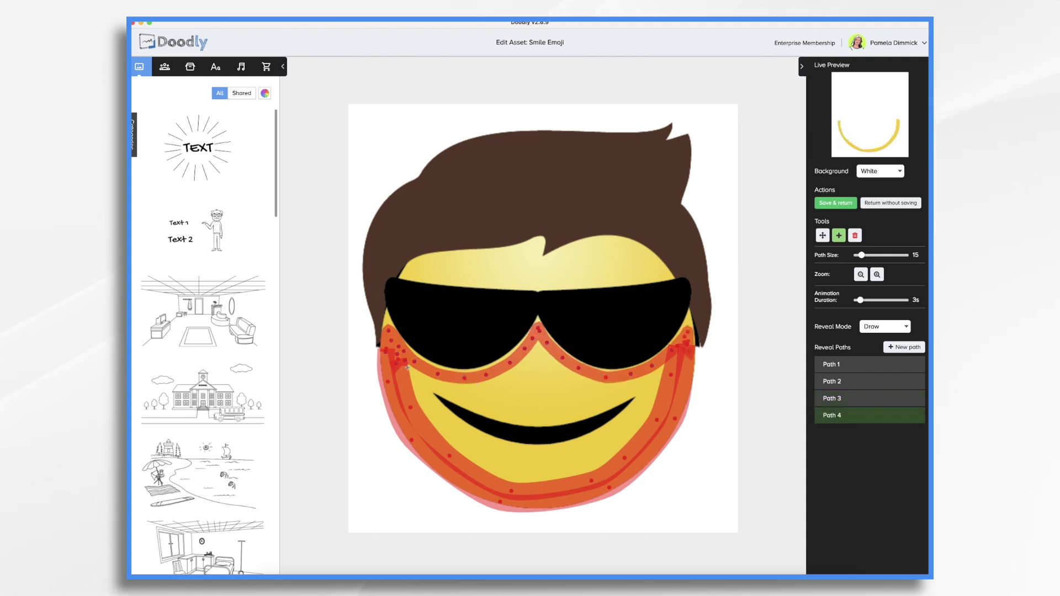
pyautogui.click(448, 387)
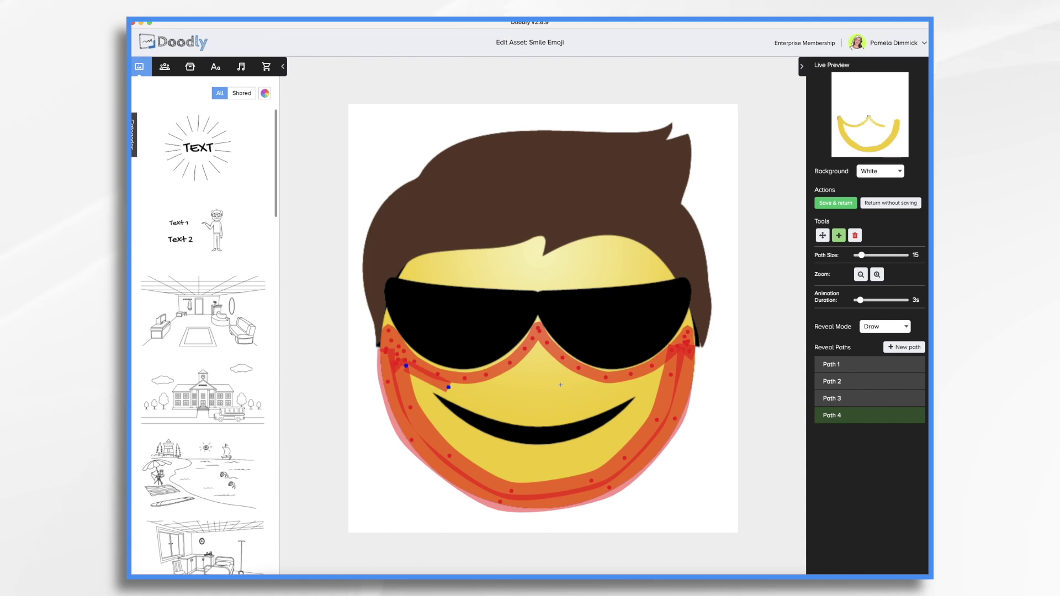
pyautogui.moveTo(858, 254); pyautogui.dragTo(867, 254)
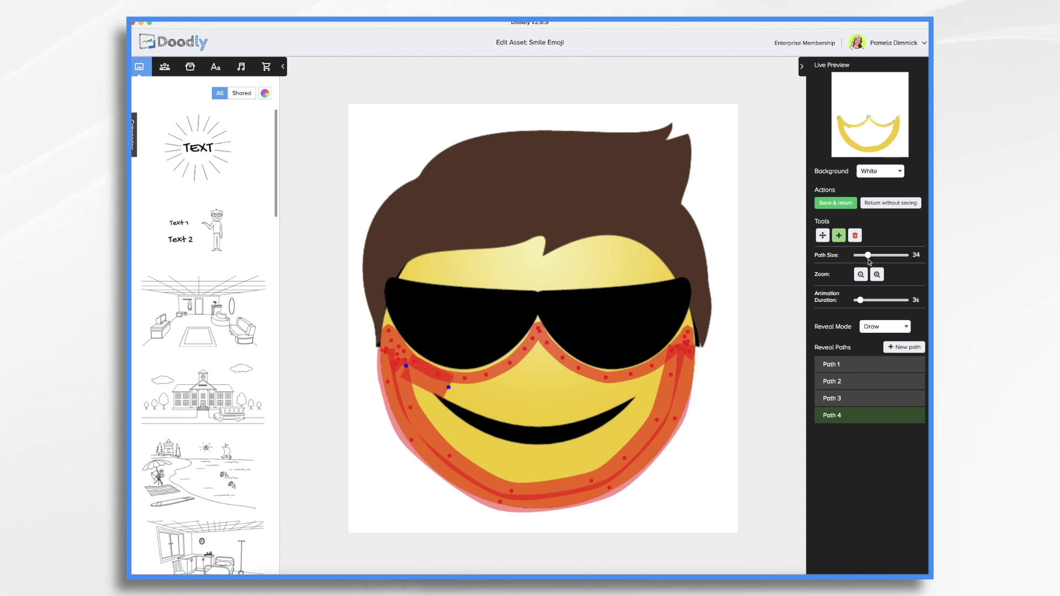
# - Run Path 4 along both cheeks beneath the glasses to the right cheek edge
pyautogui.click(473, 387)
pyautogui.click(507, 378)
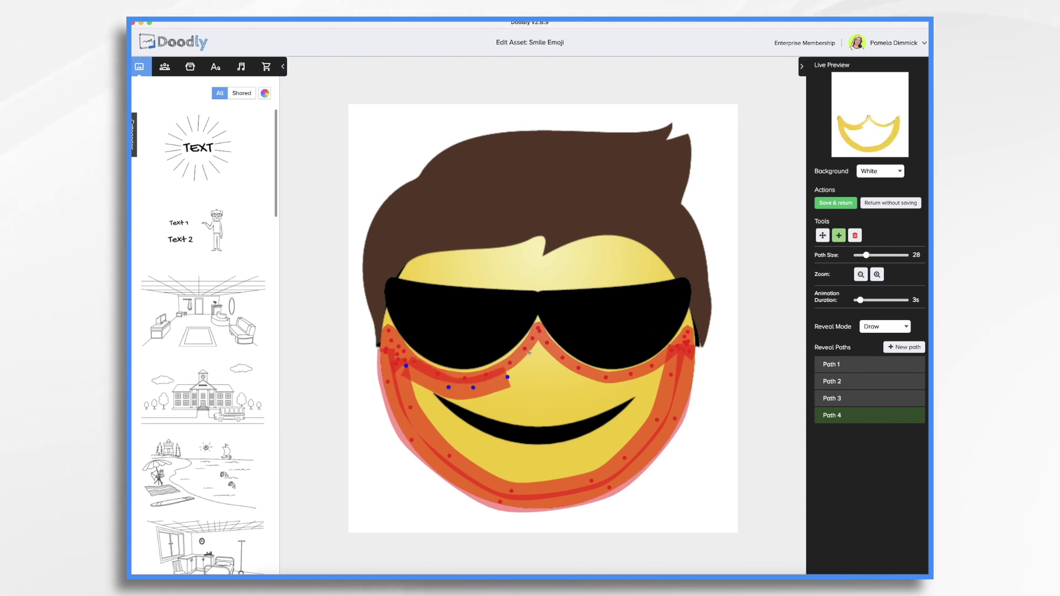
pyautogui.click(530, 353)
pyautogui.click(559, 370)
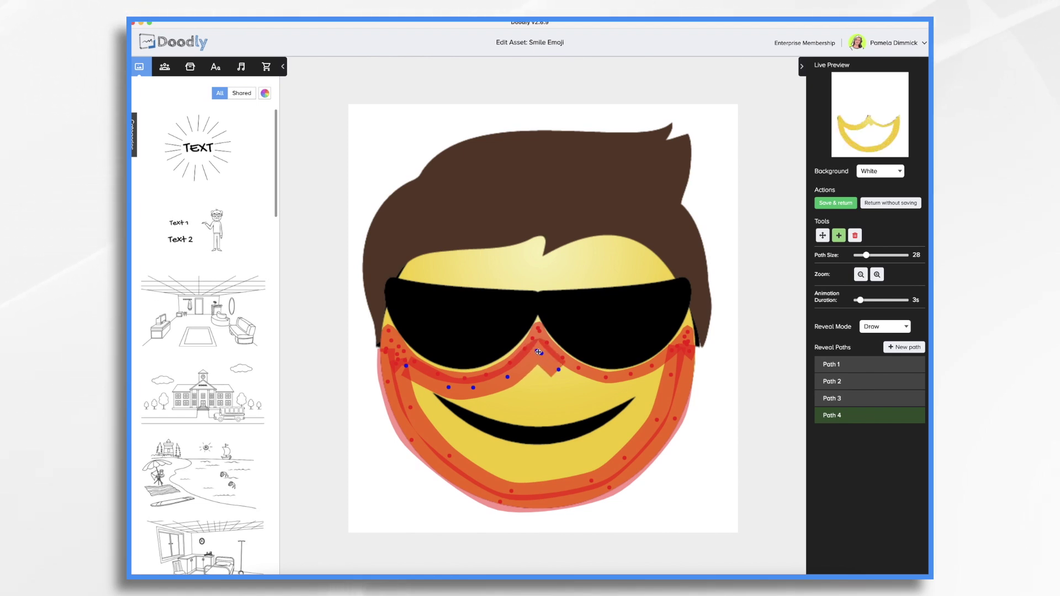
pyautogui.click(591, 381)
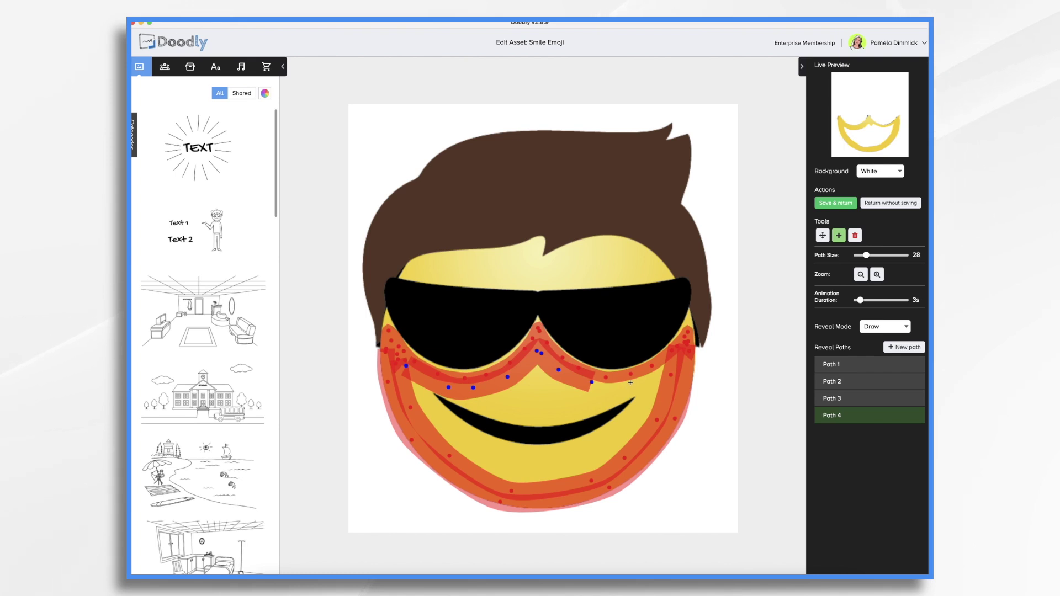
pyautogui.click(632, 381)
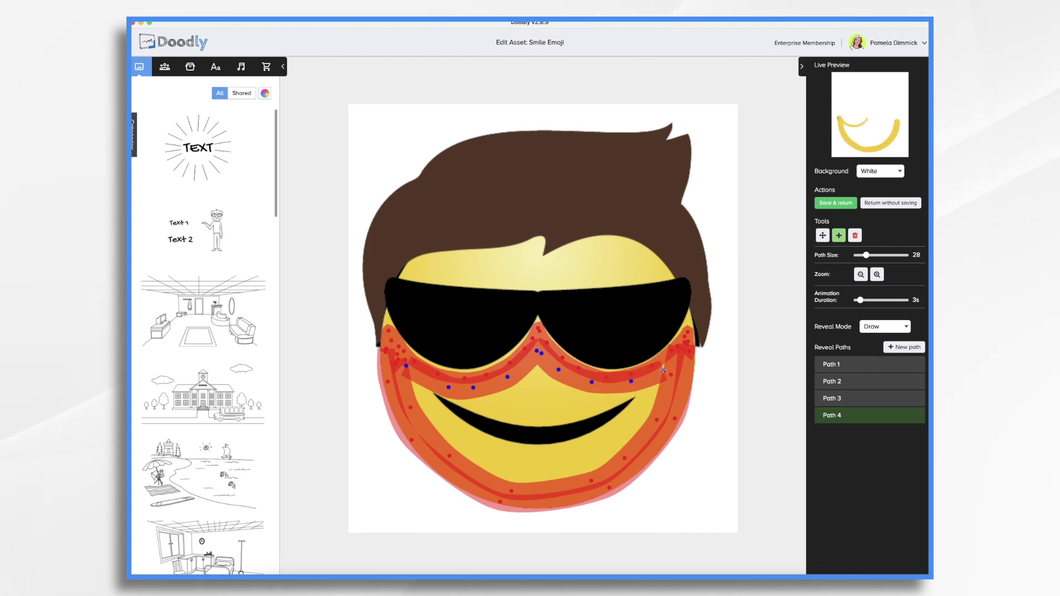
pyautogui.click(654, 387)
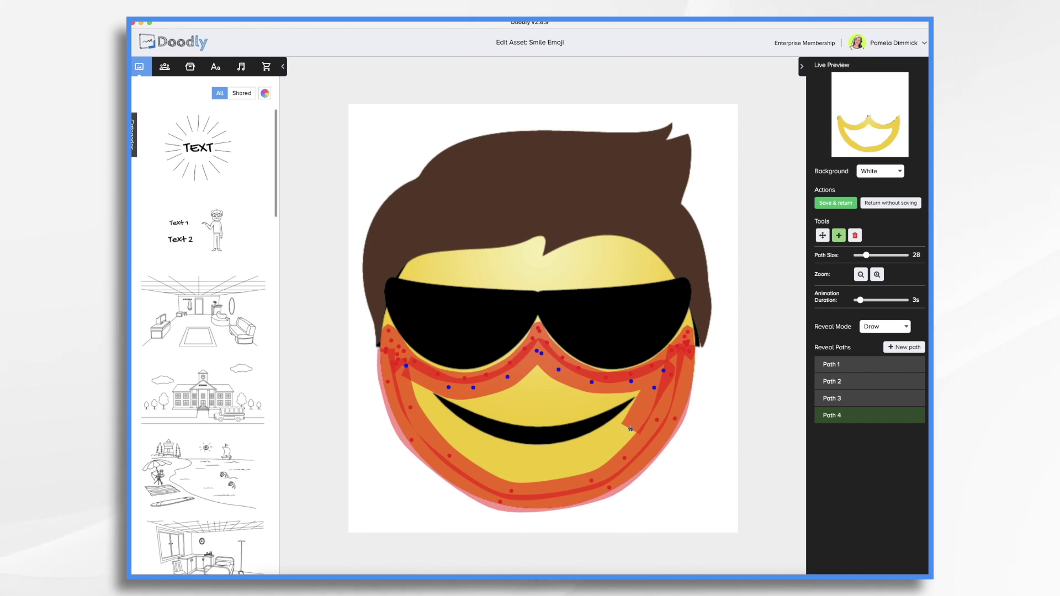
# - Curve Path 4 down the lower right face and leftward along the chin
pyautogui.click(599, 462)
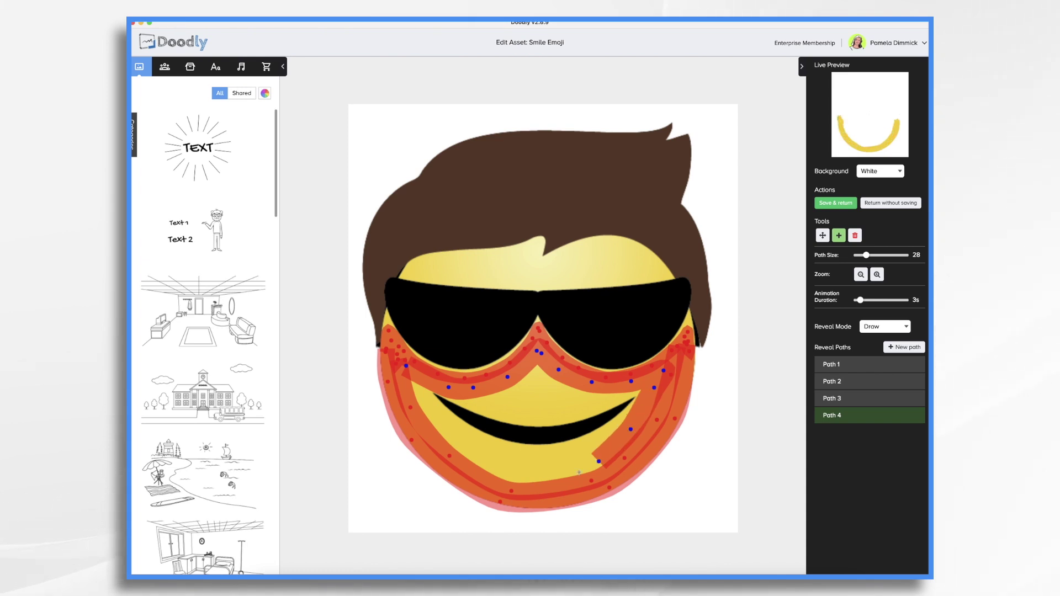
pyautogui.click(539, 474)
pyautogui.click(485, 464)
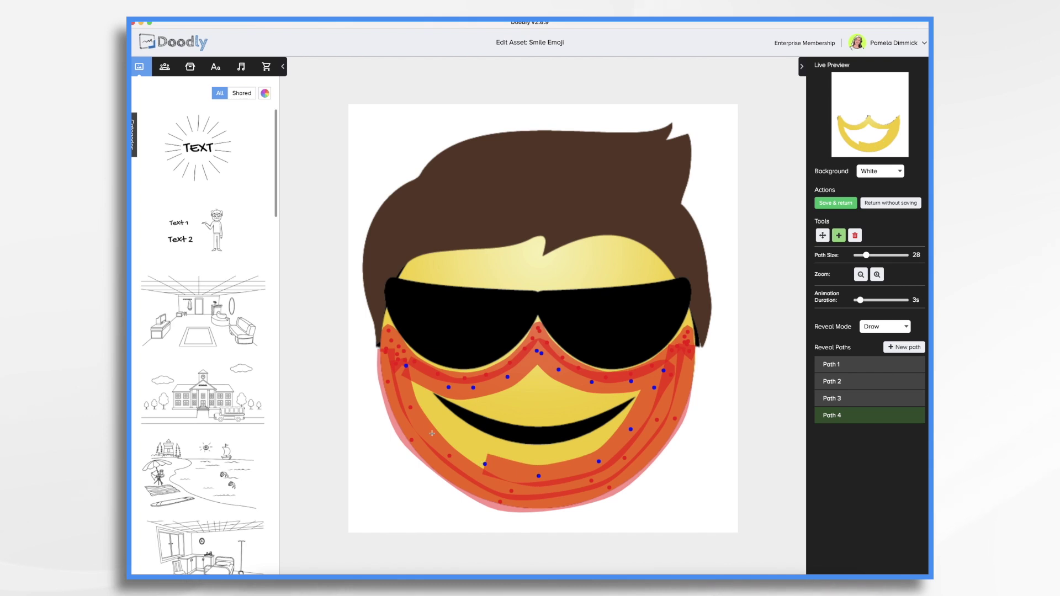
# - Carry the cheek band back up the left cheek and start Path 5
pyautogui.click(424, 406)
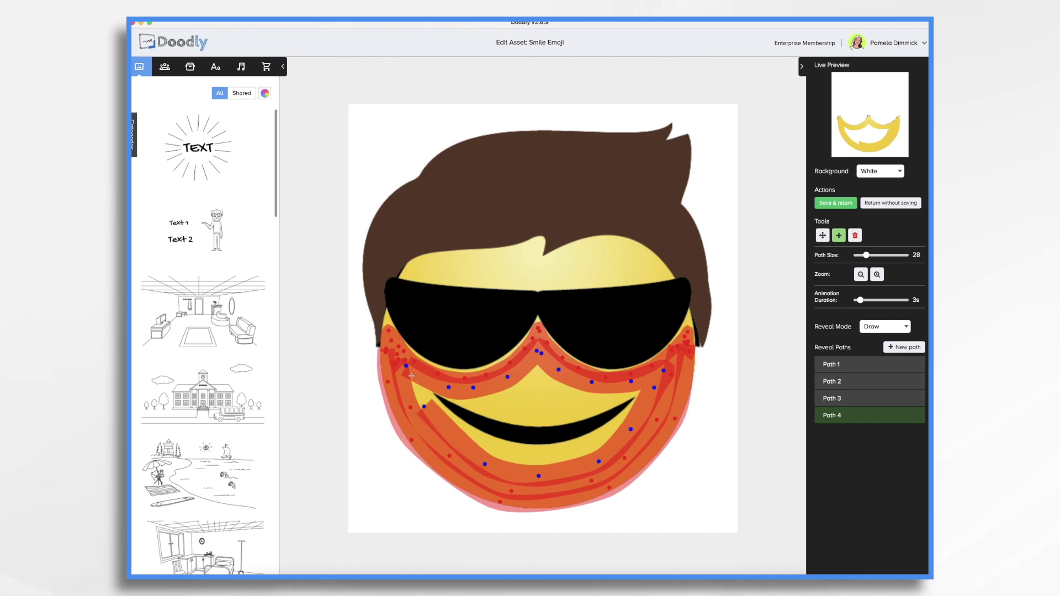
pyautogui.click(411, 376)
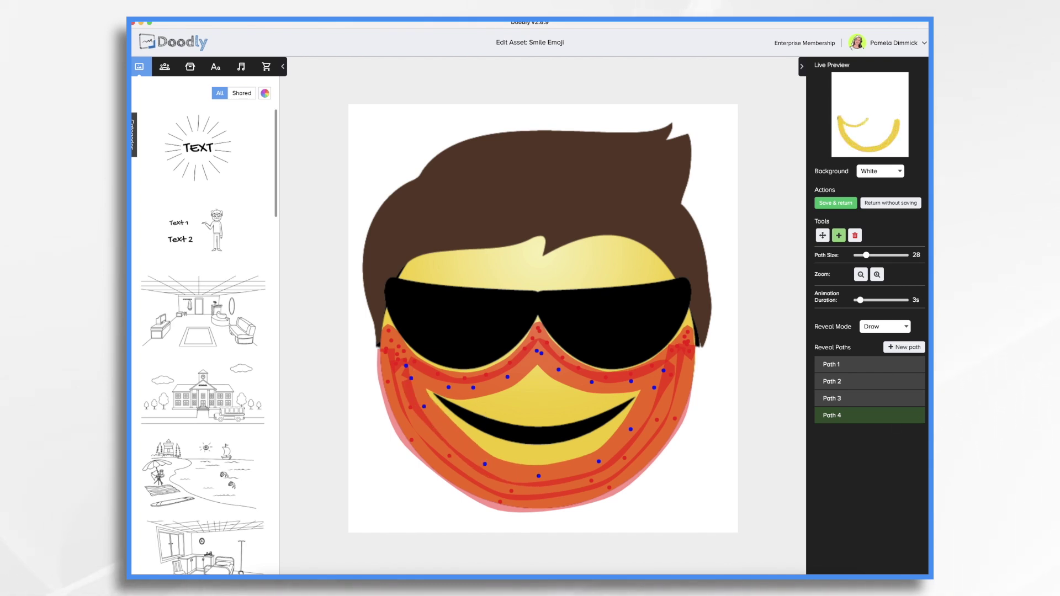
pyautogui.click(904, 347)
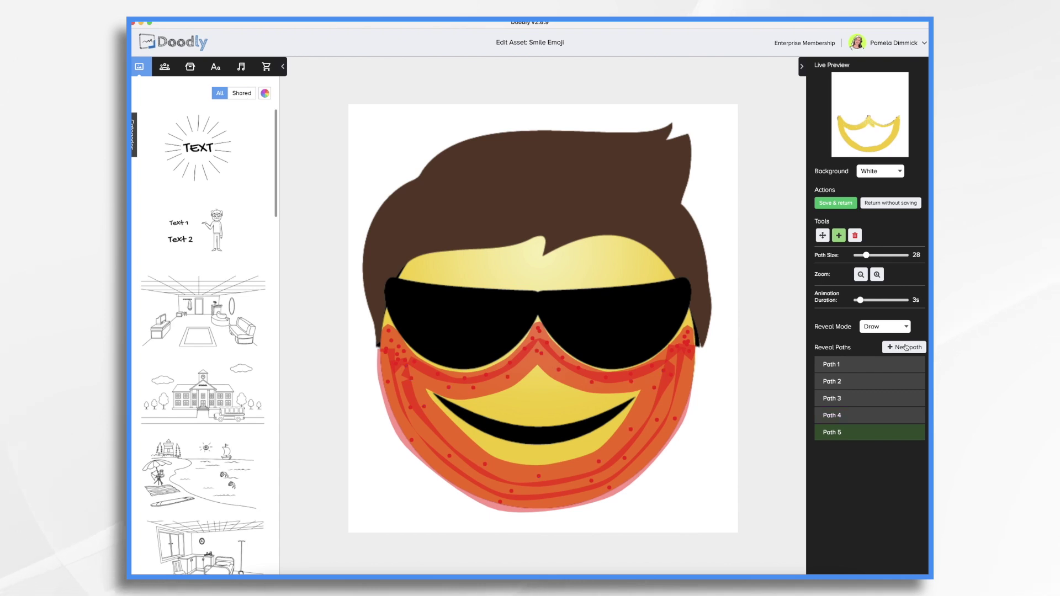
# - Draw Path 5 across the area above the mouth from its left end rightward, then start Path 6
pyautogui.click(462, 400)
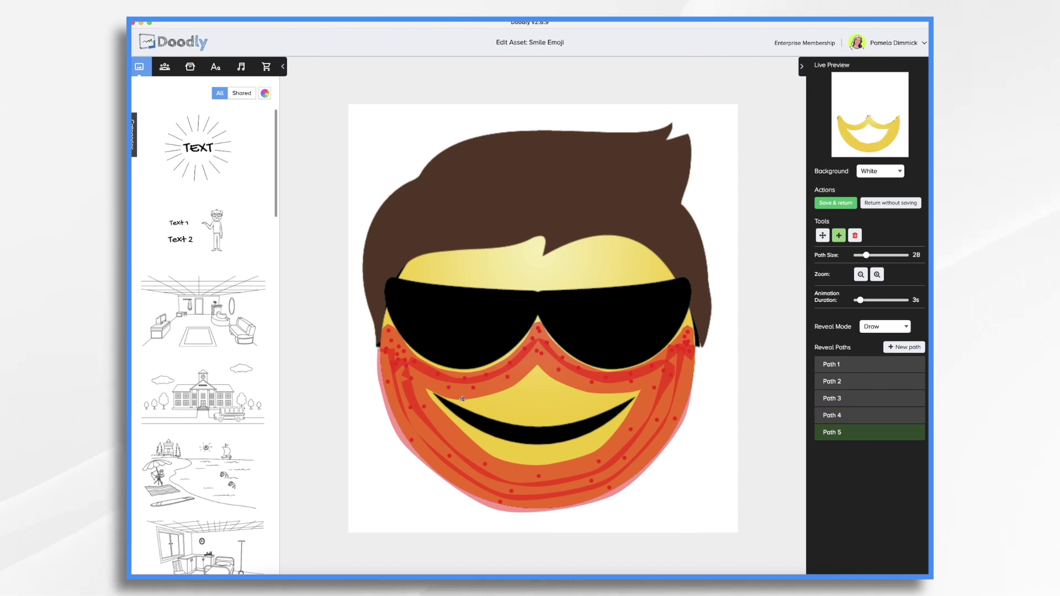
pyautogui.click(535, 380)
pyautogui.click(650, 373)
pyautogui.click(903, 348)
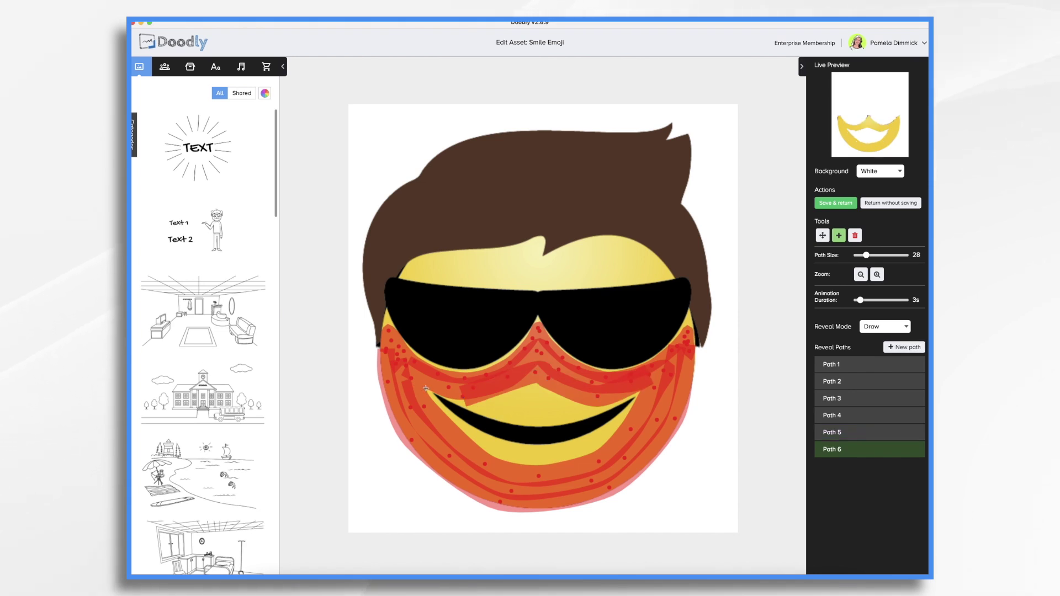
# - Cover the whole smile with a thick size-64 Path 6 from its left end to its right end
pyautogui.click(494, 432)
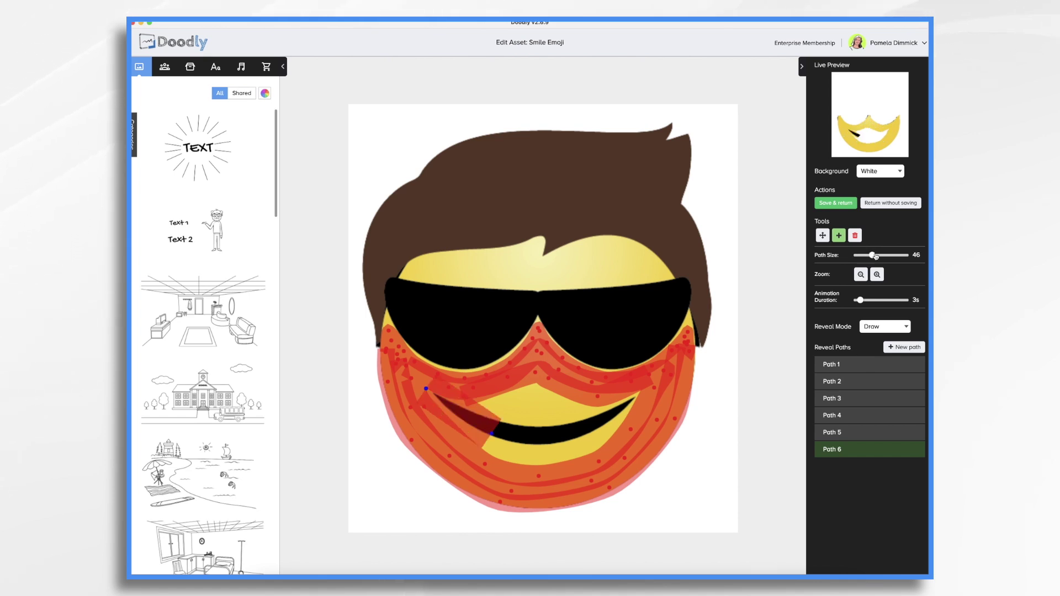
pyautogui.click(520, 444)
pyautogui.click(598, 437)
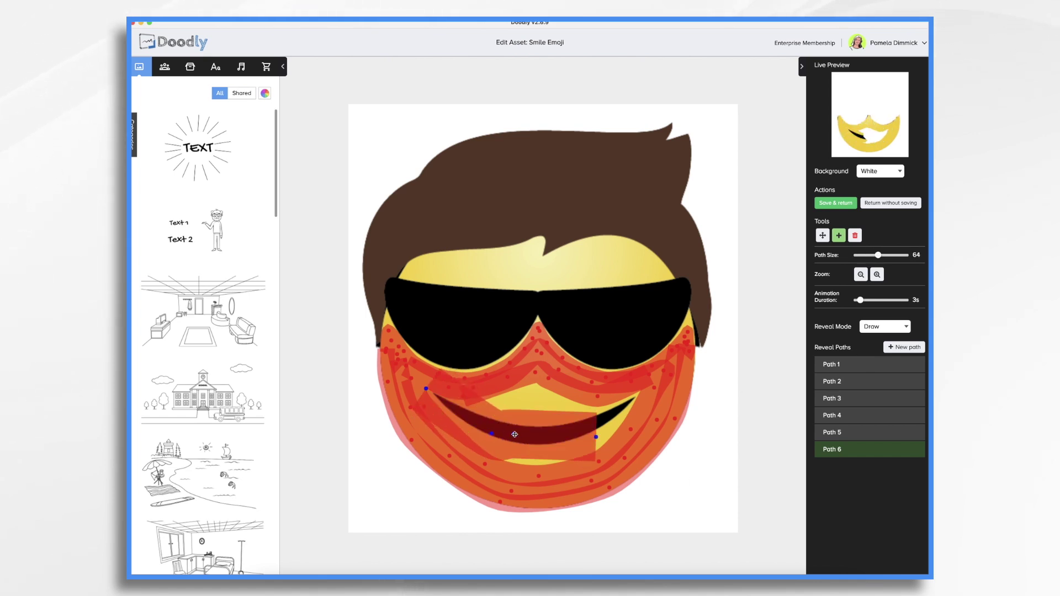
pyautogui.click(638, 392)
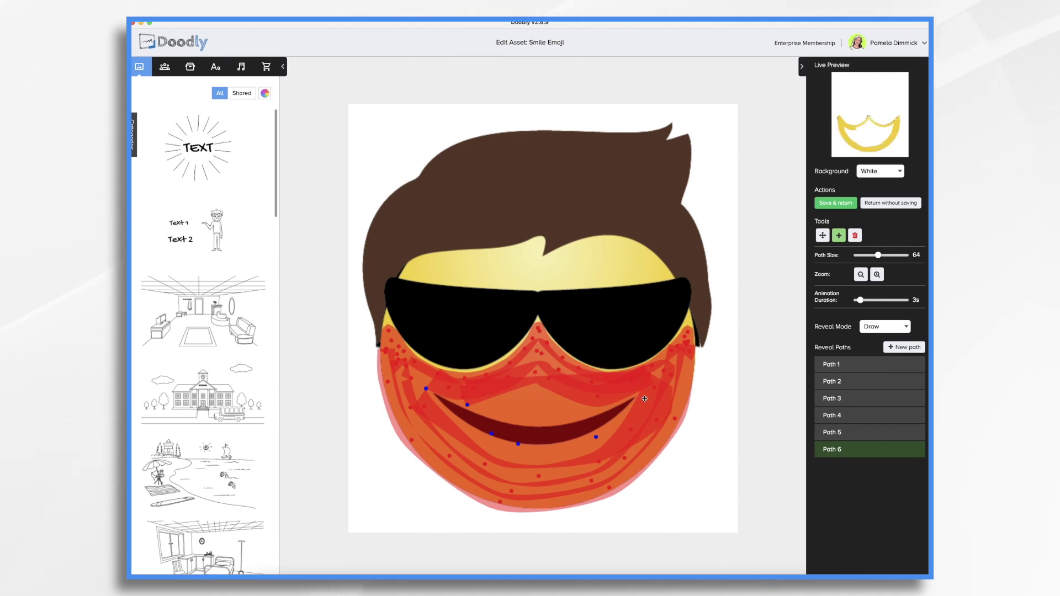
# - Begin Path 7 on the left lens top with a thinner stroke, adjusting its start
pyautogui.press('Return')
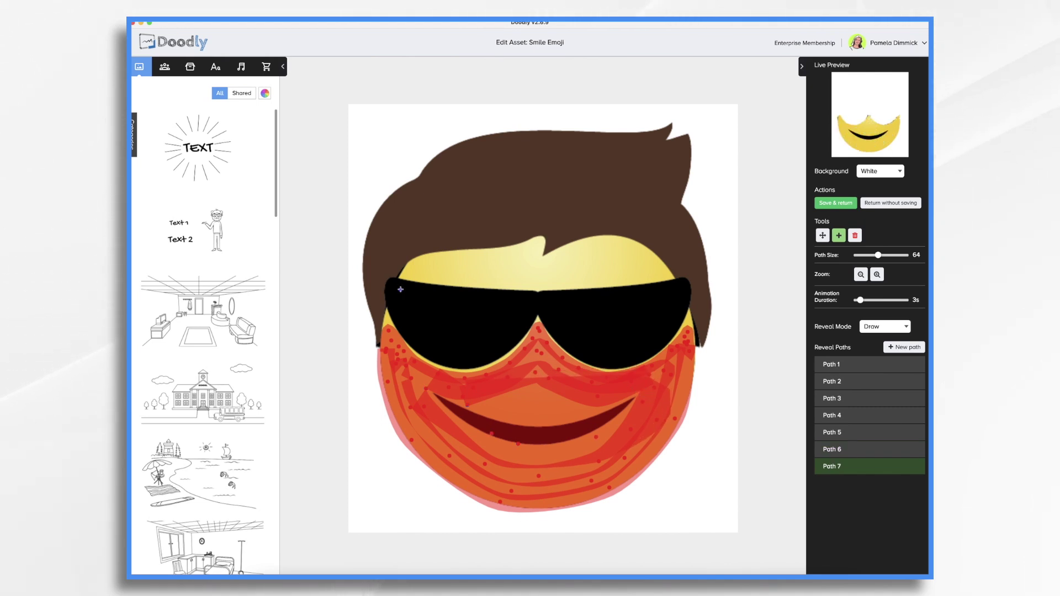
pyautogui.click(400, 289)
pyautogui.click(477, 294)
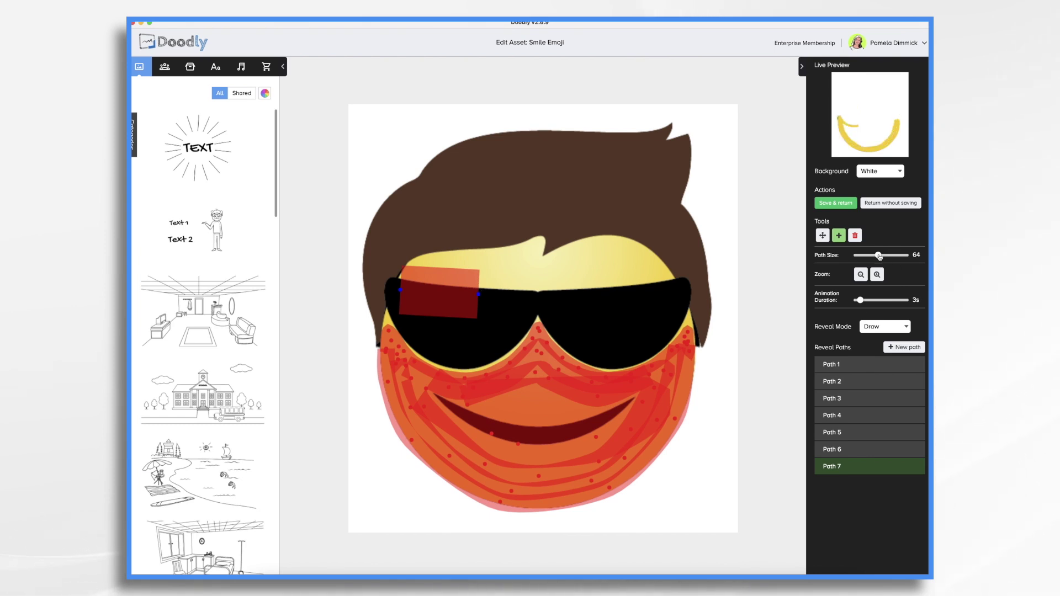
pyautogui.moveTo(880, 255); pyautogui.dragTo(868, 257)
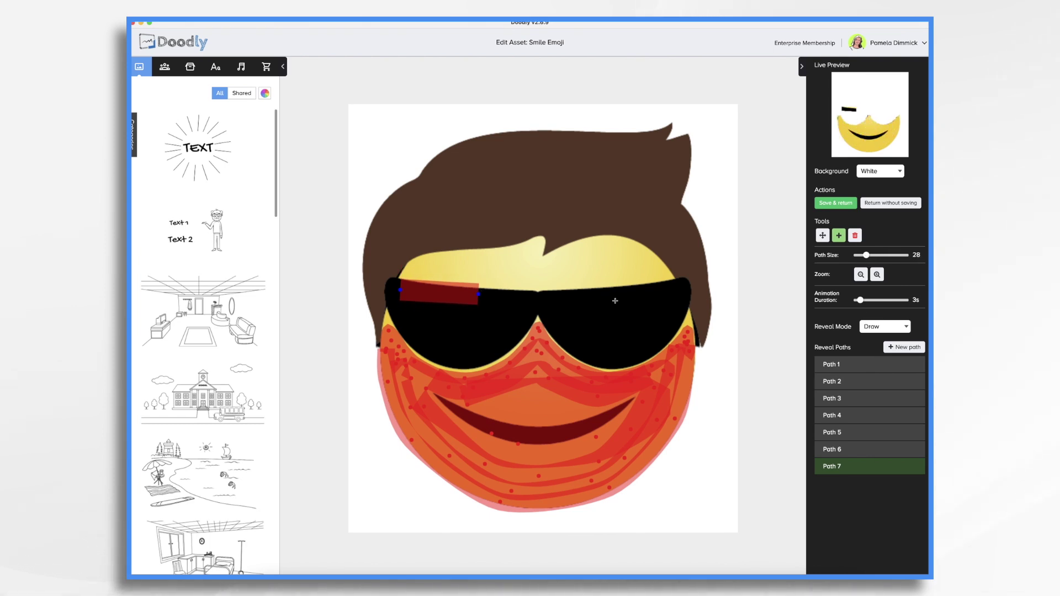
pyautogui.moveTo(477, 295); pyautogui.dragTo(478, 302)
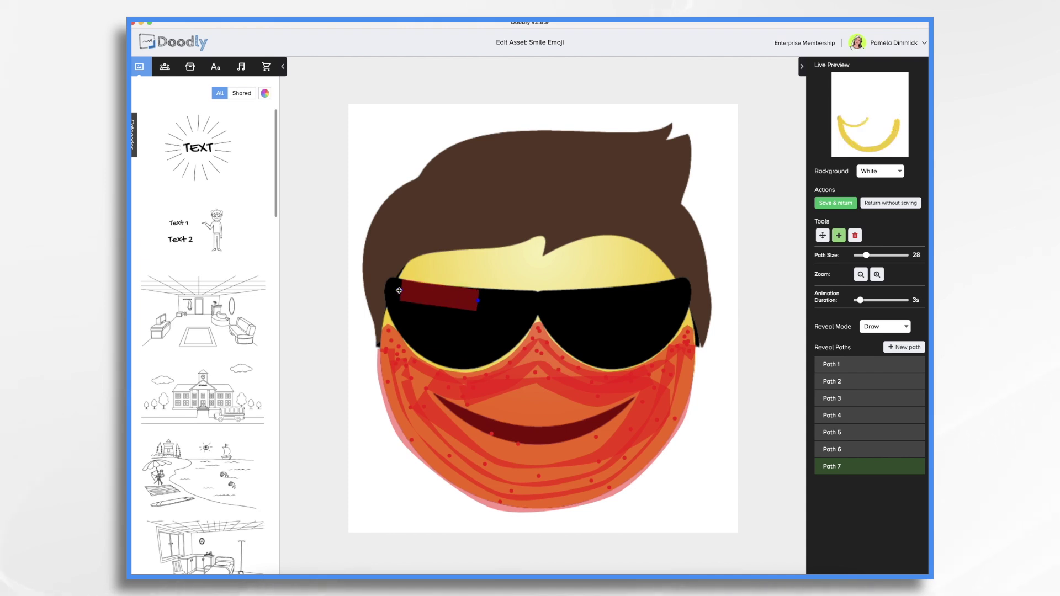
# - Extend Path 7 across the glasses' top band, down the right side and around both lens frames
pyautogui.click(540, 296)
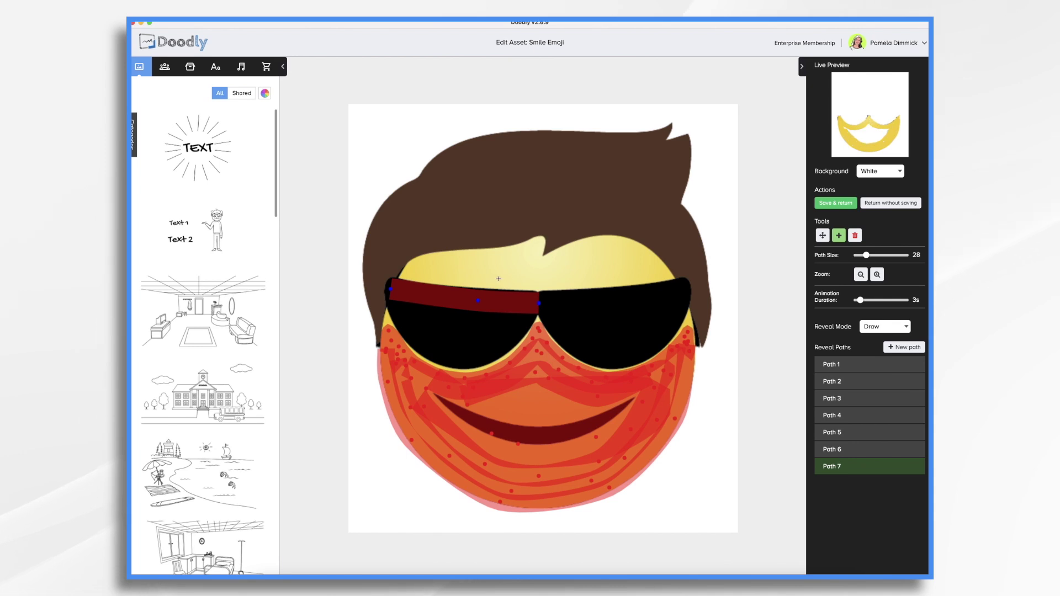
pyautogui.click(586, 296)
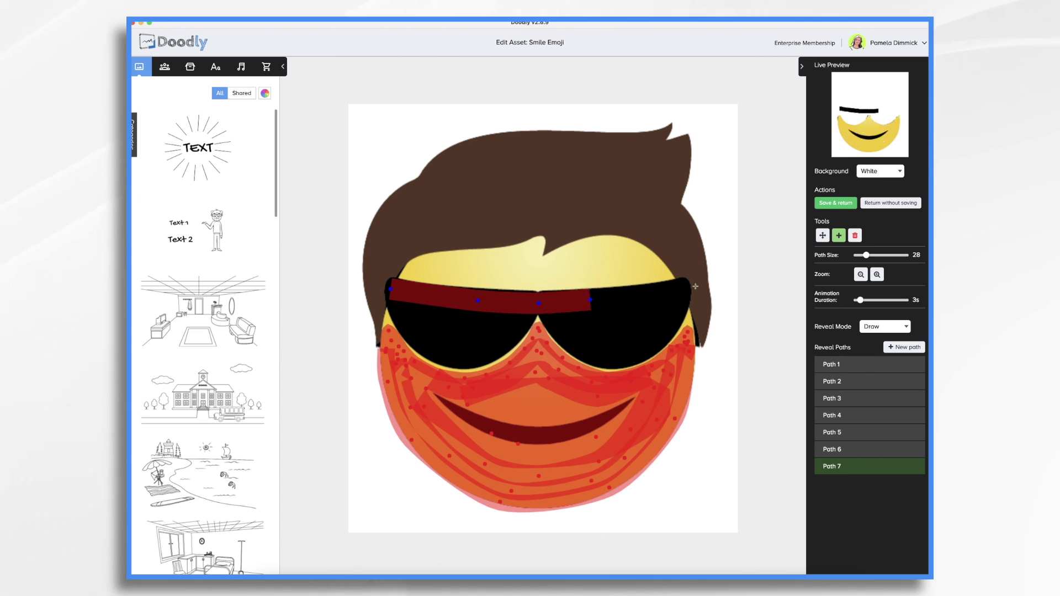
pyautogui.click(666, 286)
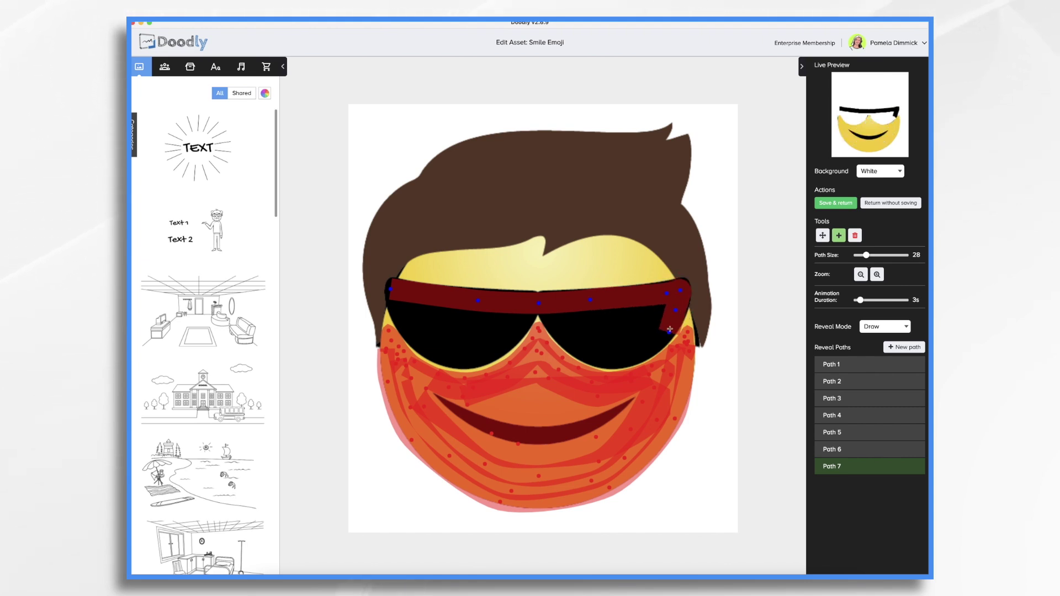
pyautogui.moveTo(670, 329); pyautogui.dragTo(398, 292)
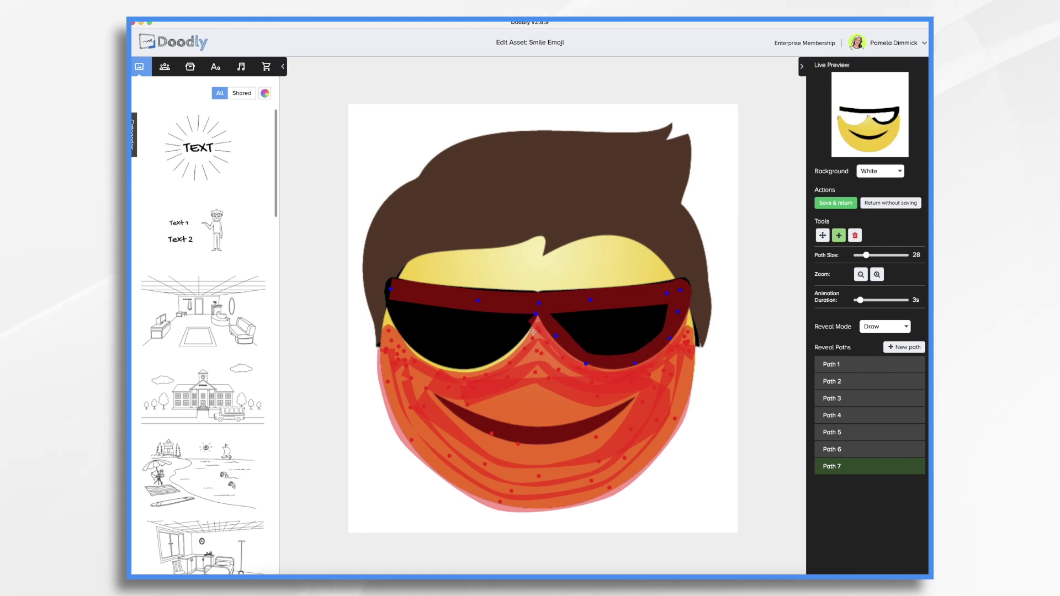
# - Start Path 8 on the left lens and stroke back and forth to fill it
pyautogui.click(903, 348)
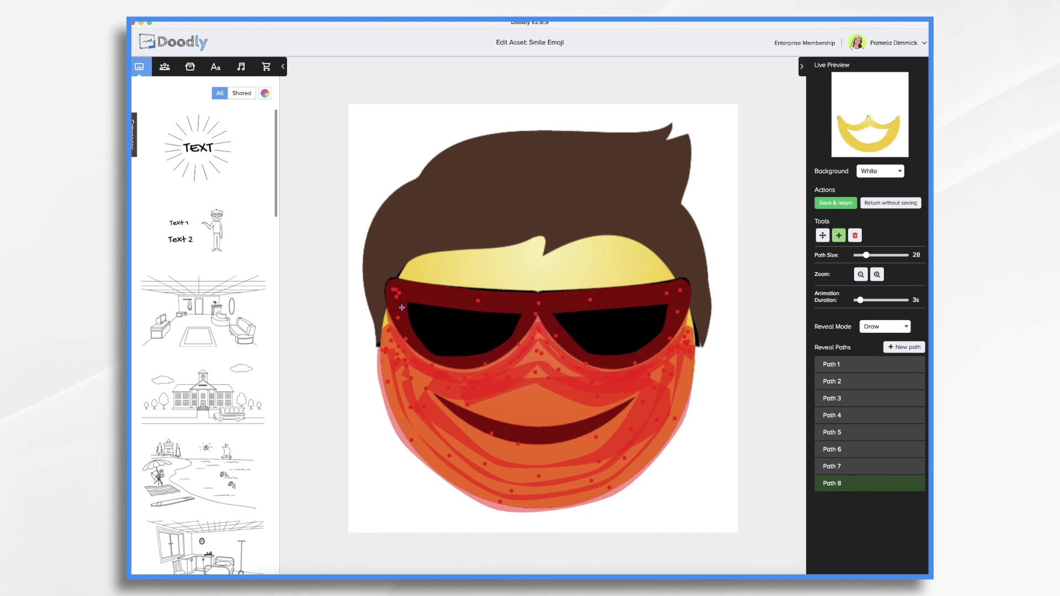
pyautogui.click(402, 308)
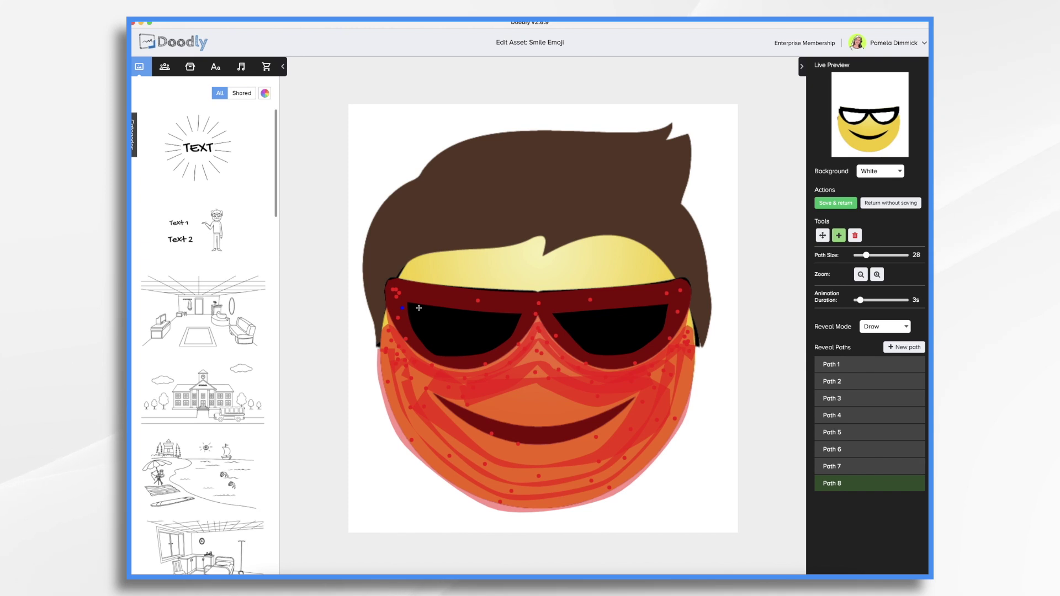
pyautogui.click(478, 338)
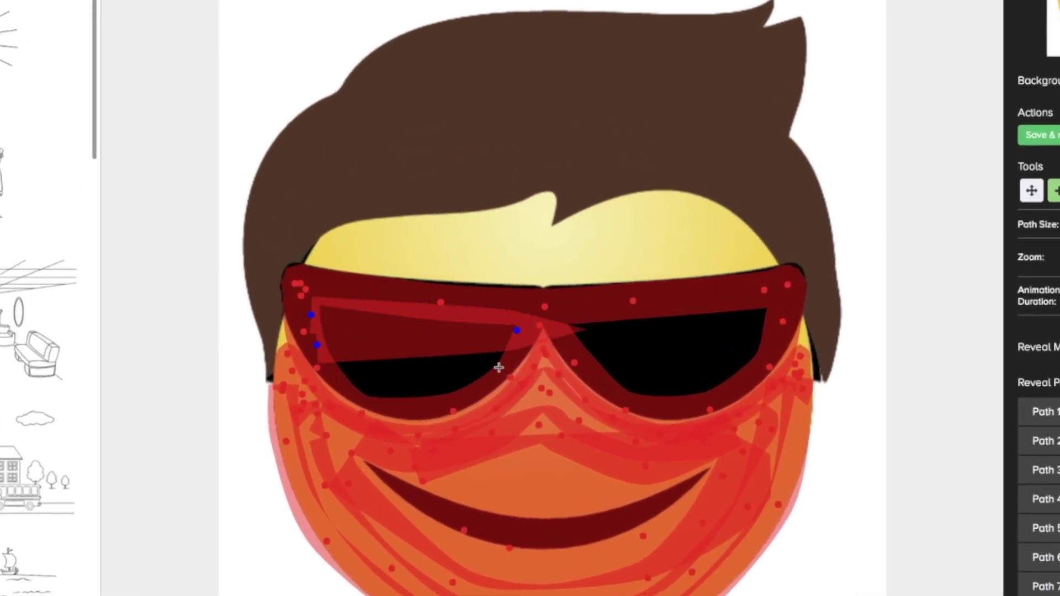
pyautogui.click(518, 331)
pyautogui.click(514, 354)
pyautogui.click(480, 387)
# - Reshape the lens bottom, fill the remaining lens area and carry the stroke up onto the forehead
pyautogui.click(342, 378)
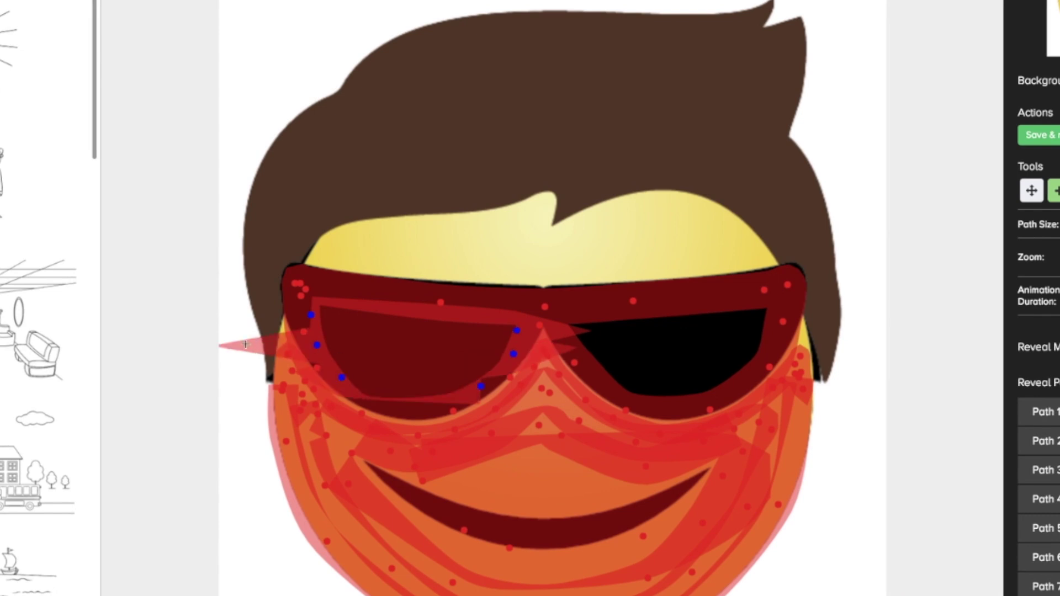
pyautogui.moveTo(342, 378); pyautogui.dragTo(366, 341)
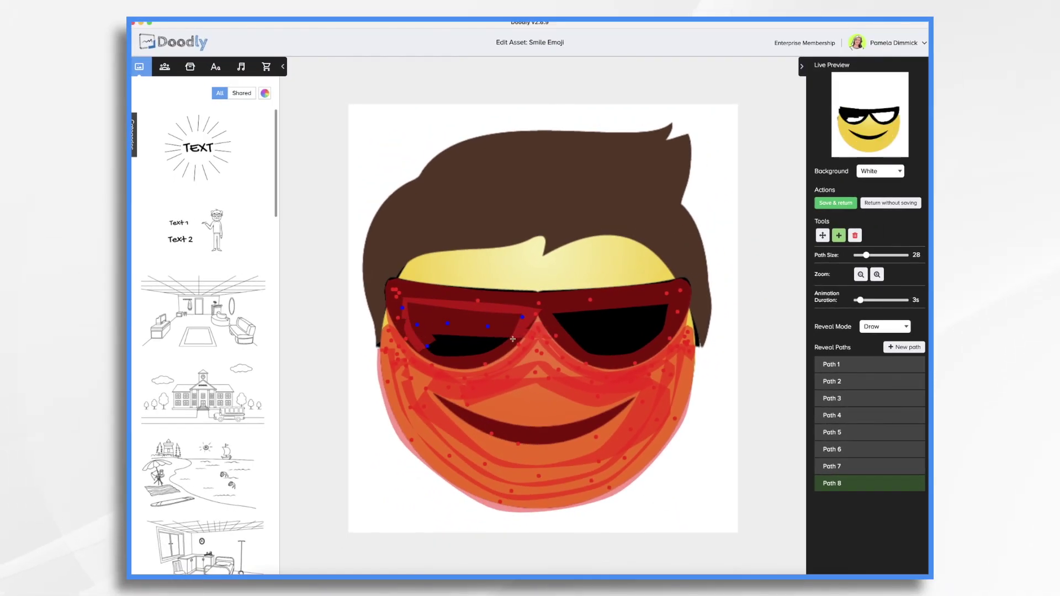
pyautogui.click(425, 348)
pyautogui.click(417, 268)
pyautogui.click(537, 256)
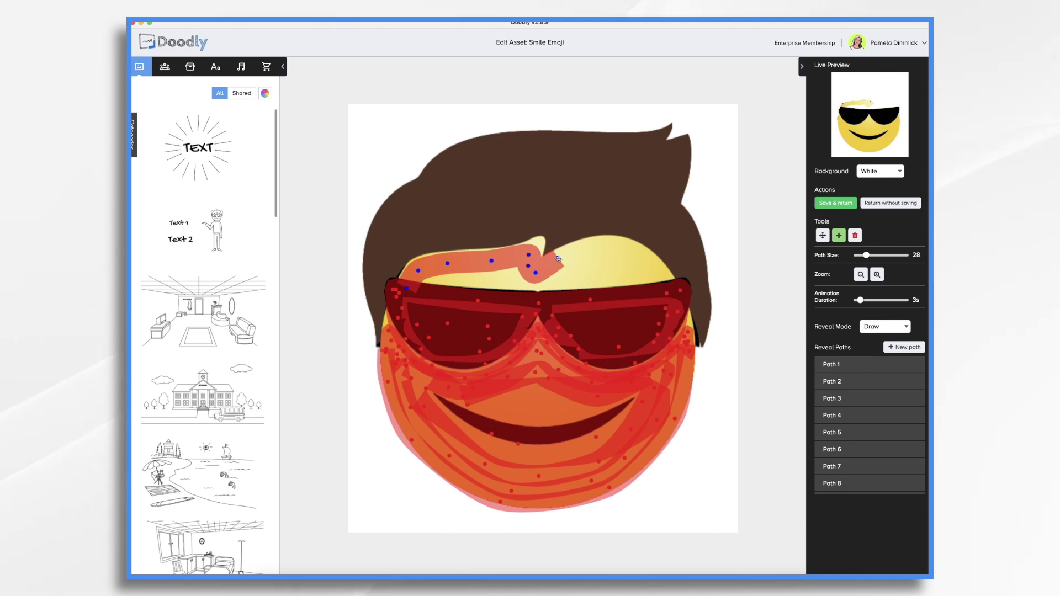
# - Sweep the forehead band rightward and back left across the upper forehead
pyautogui.click(576, 249)
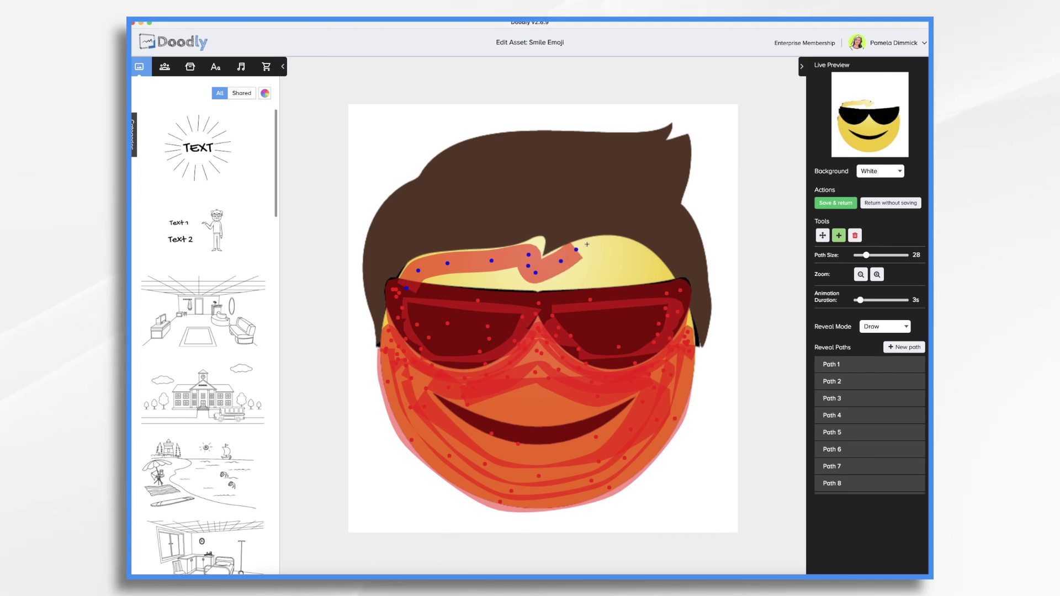
pyautogui.click(628, 252)
pyautogui.click(648, 265)
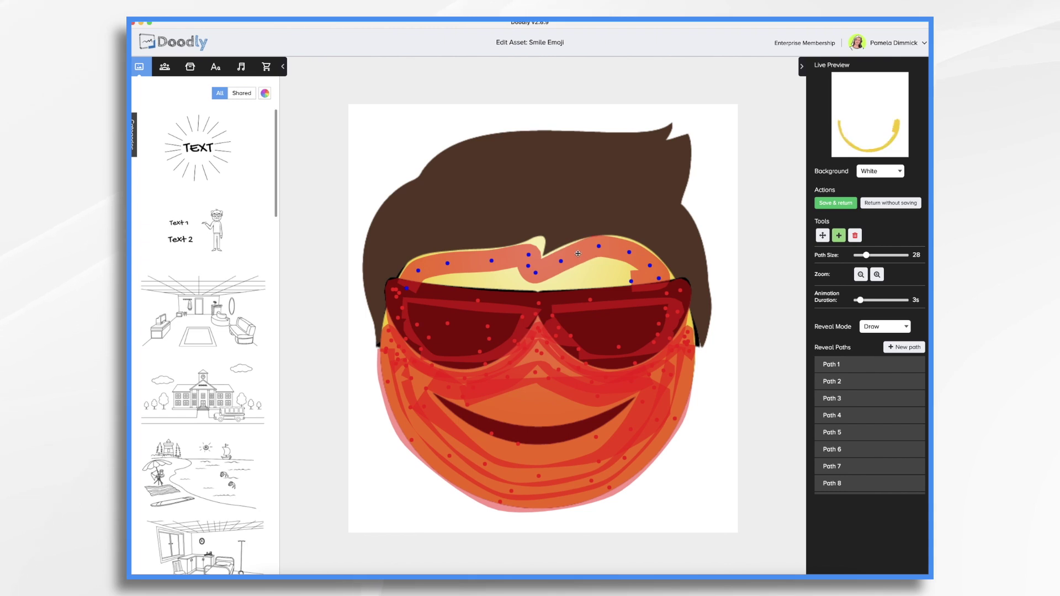
pyautogui.click(622, 264)
pyautogui.click(594, 266)
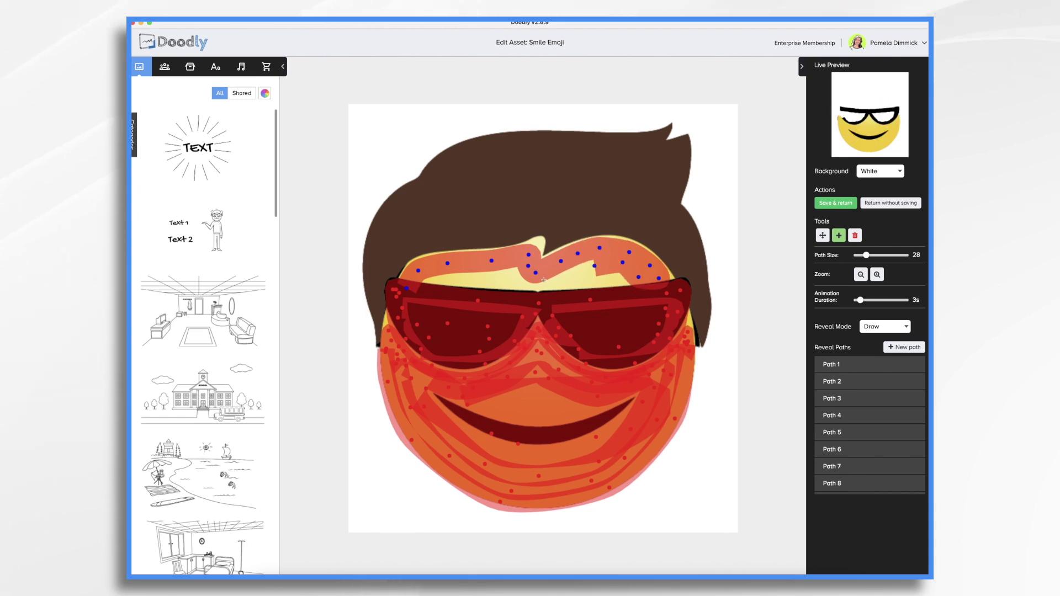
pyautogui.click(539, 283)
pyautogui.click(505, 278)
pyautogui.click(477, 273)
pyautogui.click(426, 274)
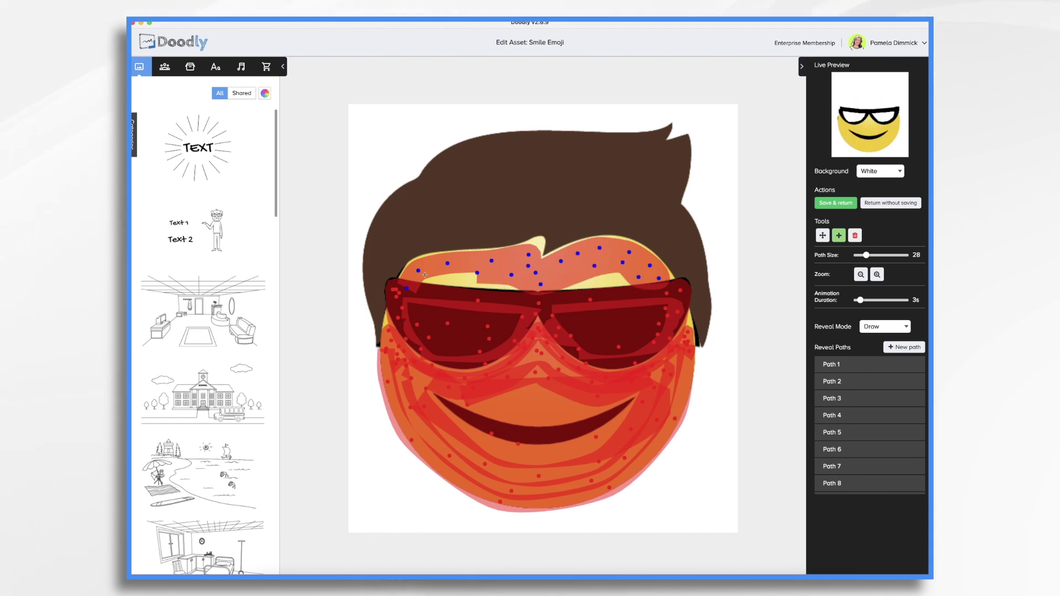
# - Cover the lower forehead just above the glasses from left to right
pyautogui.click(472, 287)
pyautogui.click(550, 292)
pyautogui.click(597, 295)
pyautogui.click(633, 282)
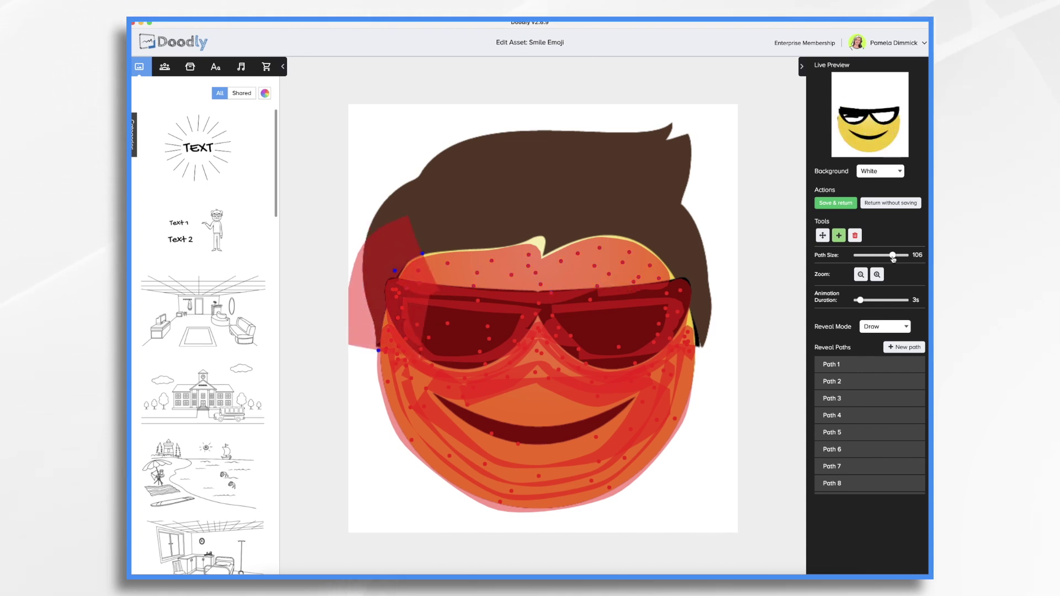
# - Widen the stroke to 93 and sweep it along the hair's bottom and down the right sideburn
pyautogui.moveTo(898, 255); pyautogui.dragTo(889, 255)
pyautogui.click(423, 252)
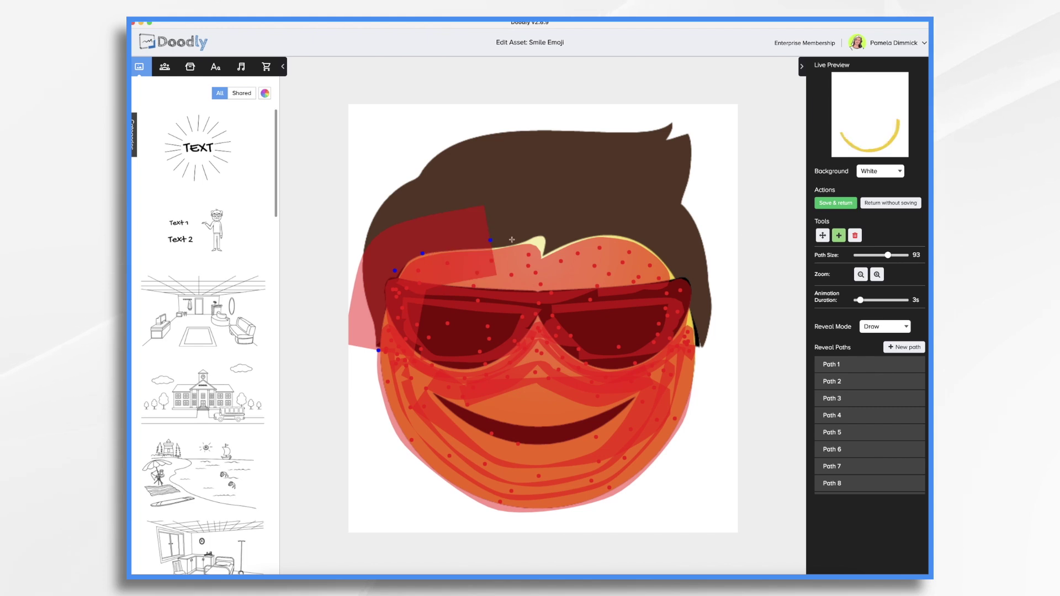
pyautogui.click(490, 241)
pyautogui.click(549, 236)
pyautogui.click(598, 235)
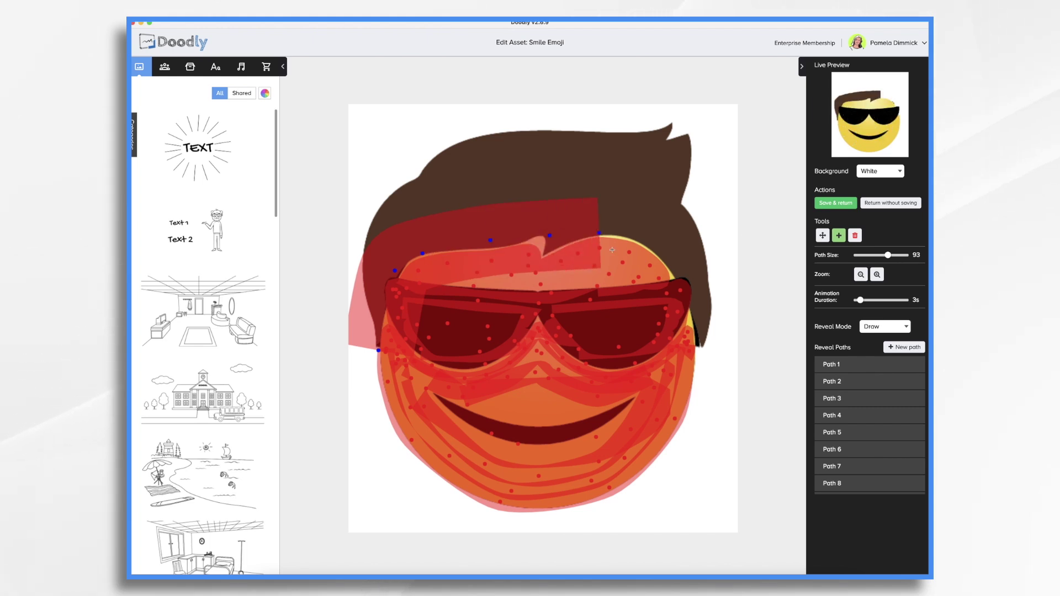
pyautogui.click(642, 234)
pyautogui.click(687, 314)
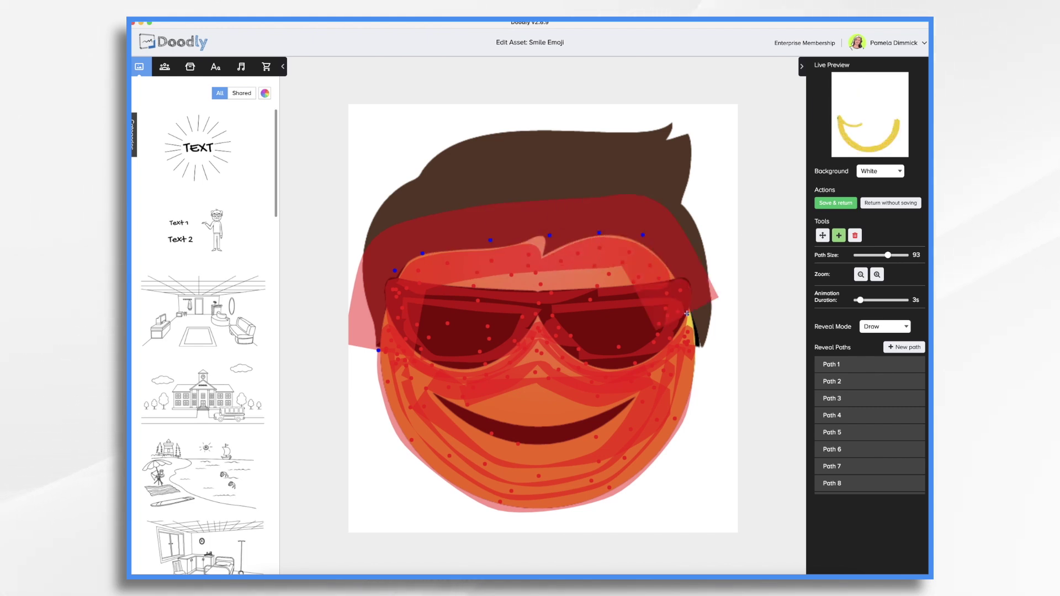
pyautogui.click(702, 361)
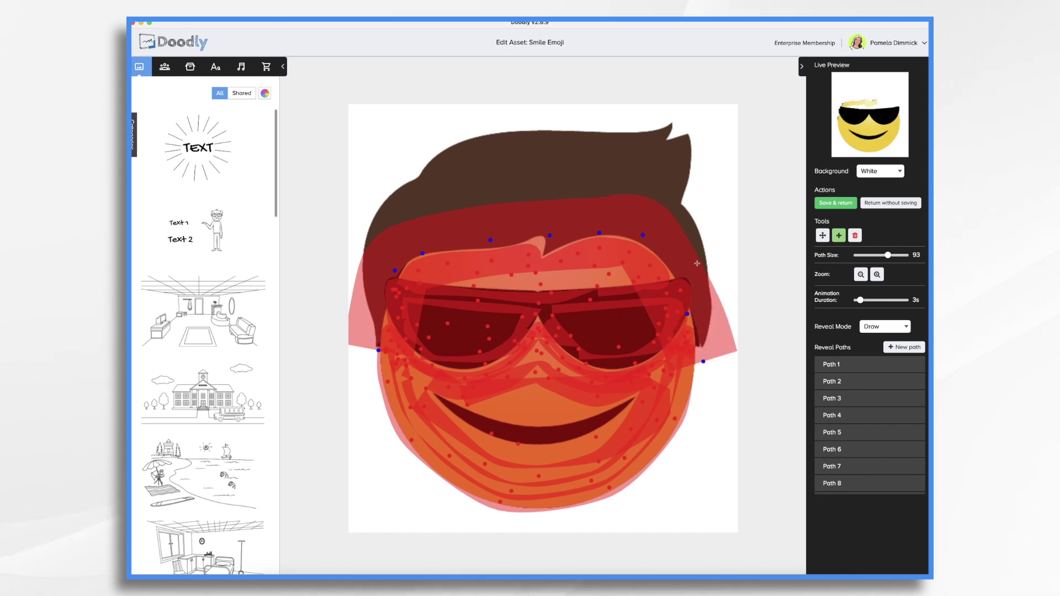
# - Sweep back up the right side, left across the hair and over its top
pyautogui.click(697, 264)
pyautogui.click(666, 201)
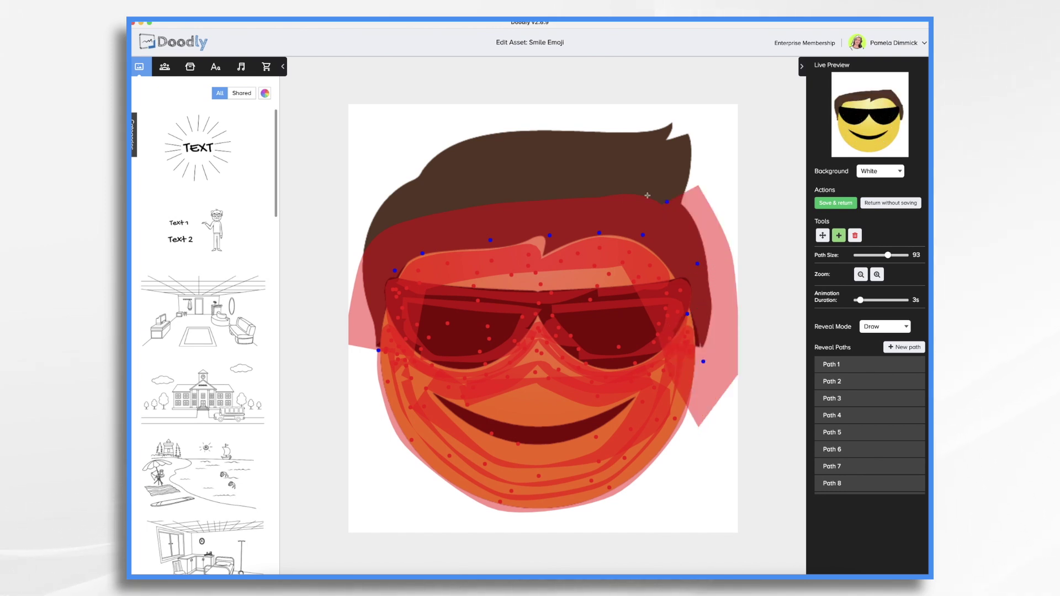
pyautogui.click(632, 220)
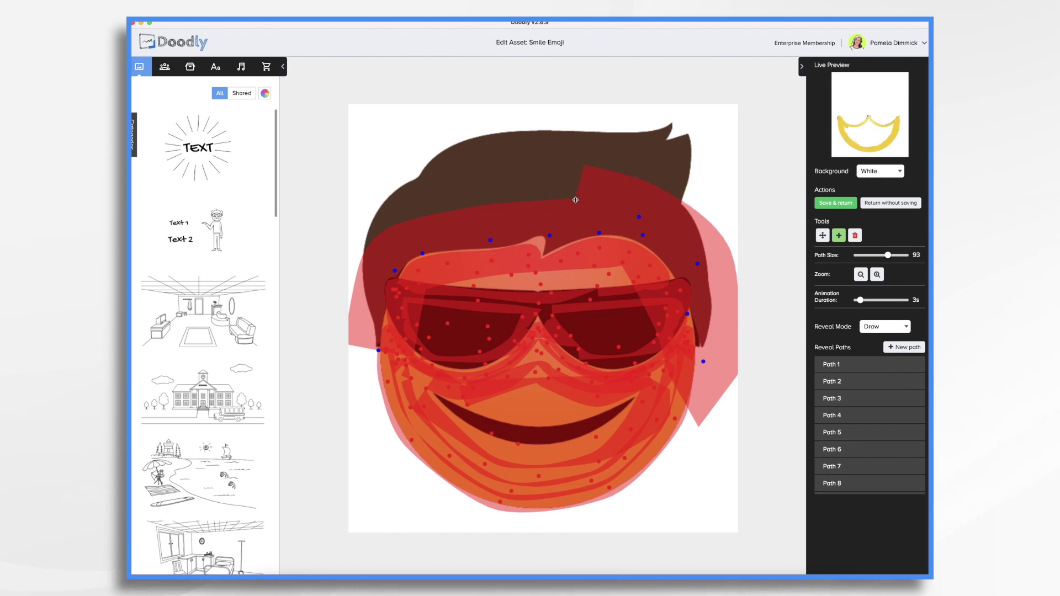
pyautogui.click(576, 198)
pyautogui.click(382, 222)
pyautogui.click(364, 242)
pyautogui.click(445, 178)
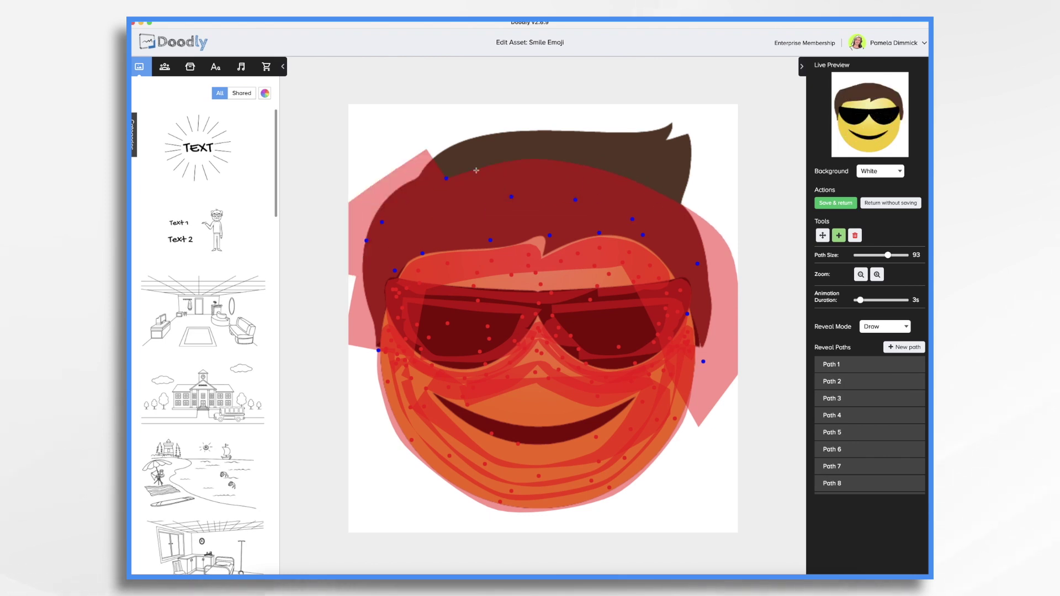
pyautogui.click(537, 150)
pyautogui.click(590, 161)
# - Cover the hair tuft at the top right to finish the hair
pyautogui.click(647, 160)
pyautogui.click(674, 135)
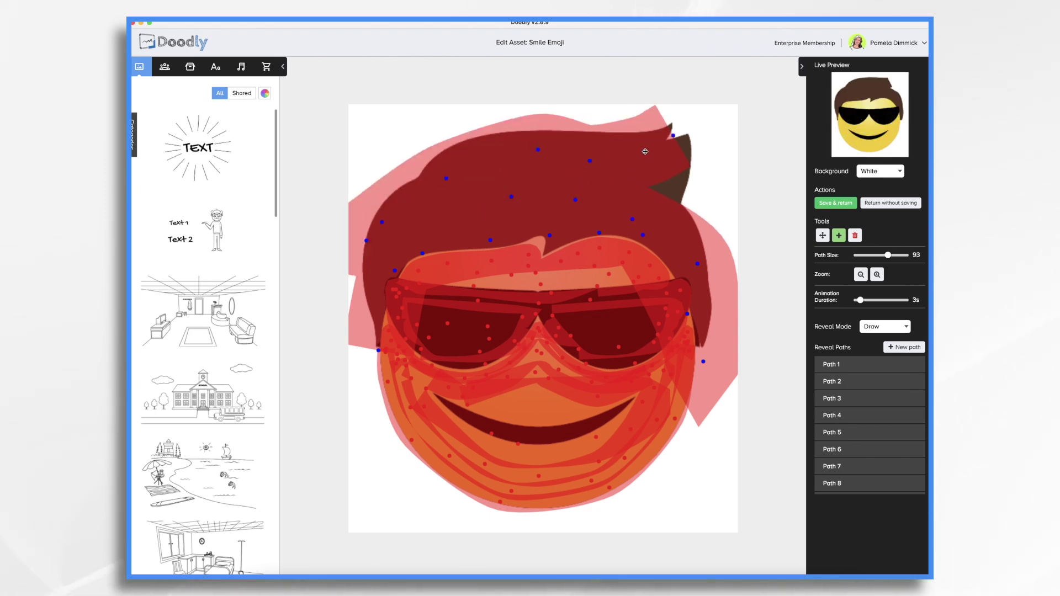
pyautogui.click(686, 127)
pyautogui.click(670, 211)
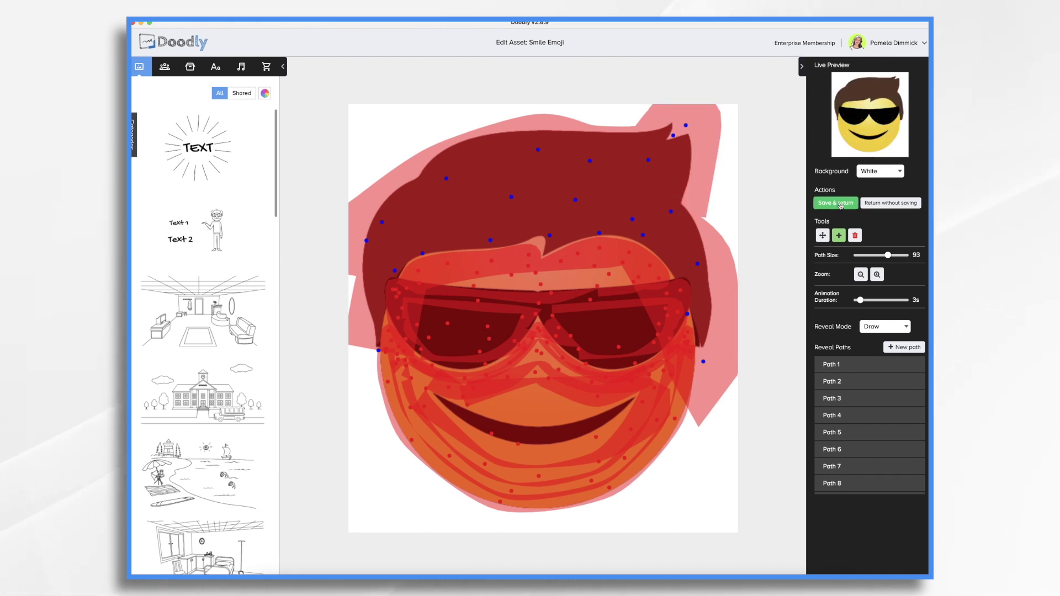
# - Save the sunglasses emoji asset and play a preview of the video scene
pyautogui.click(840, 205)
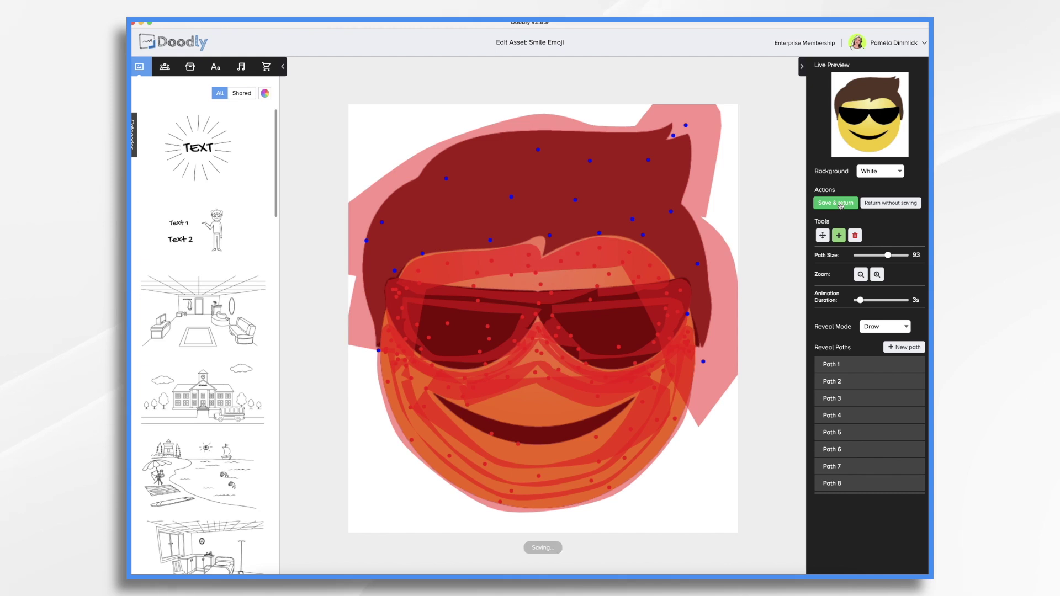
pyautogui.click(861, 78)
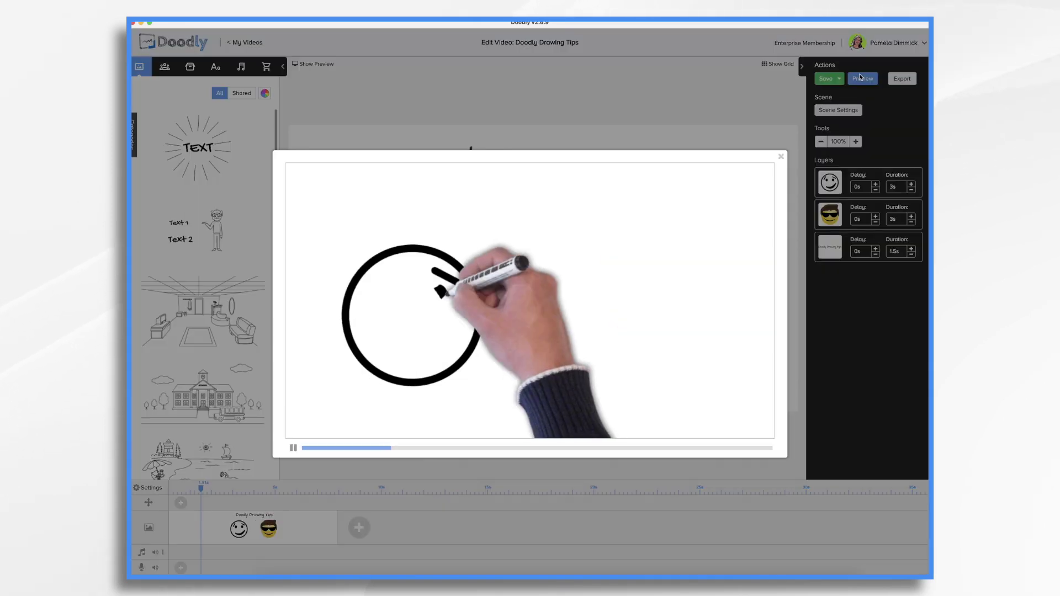